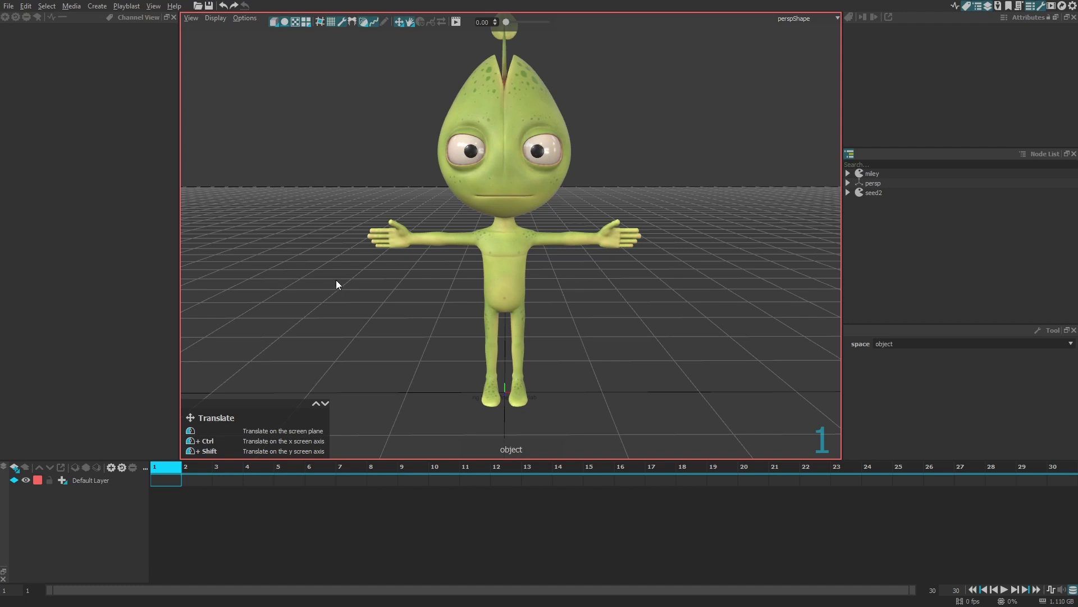
Step: Show the Tool Windows submenu under the View menu
click(154, 6)
mouse_move(158, 20)
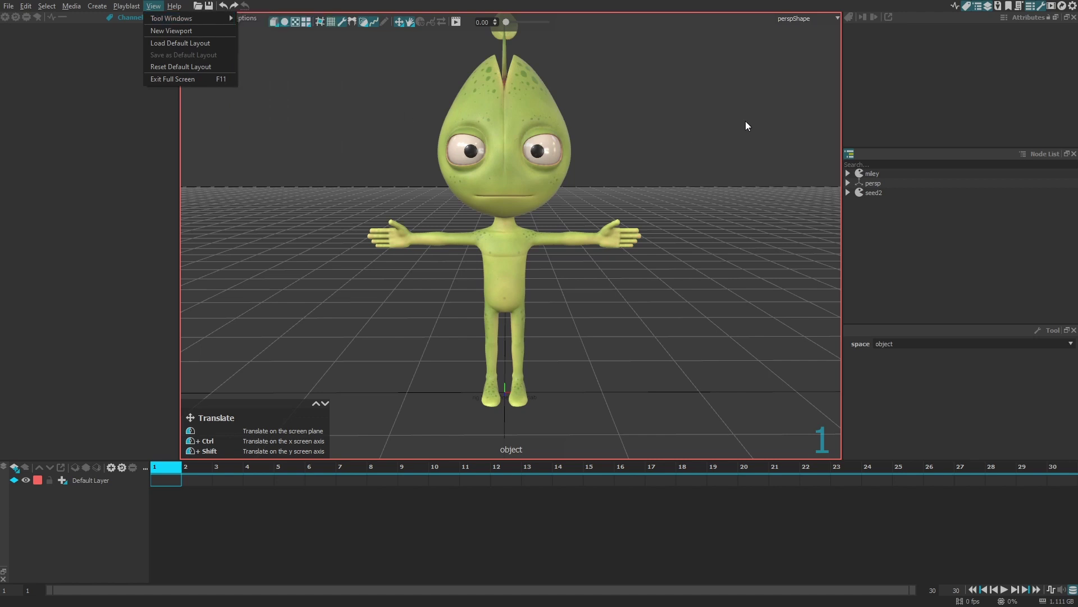
Step: Dock the Picker panel from the top-right toolbar and bring Attributes into focus
click(1001, 8)
click(999, 7)
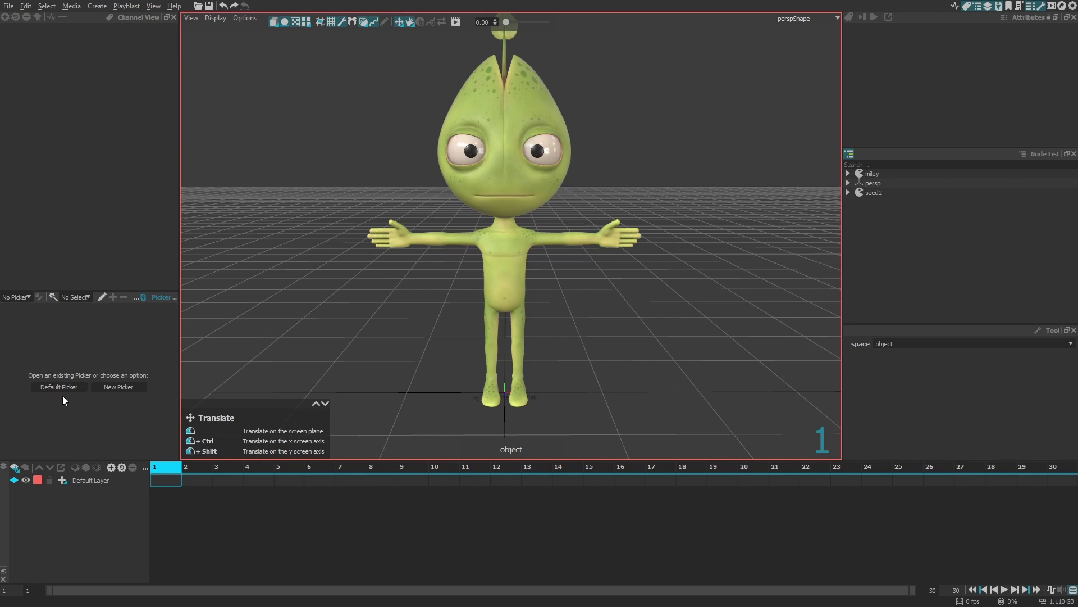
Step: Create new_picker and switch it into edit mode with the pencil button
click(133, 387)
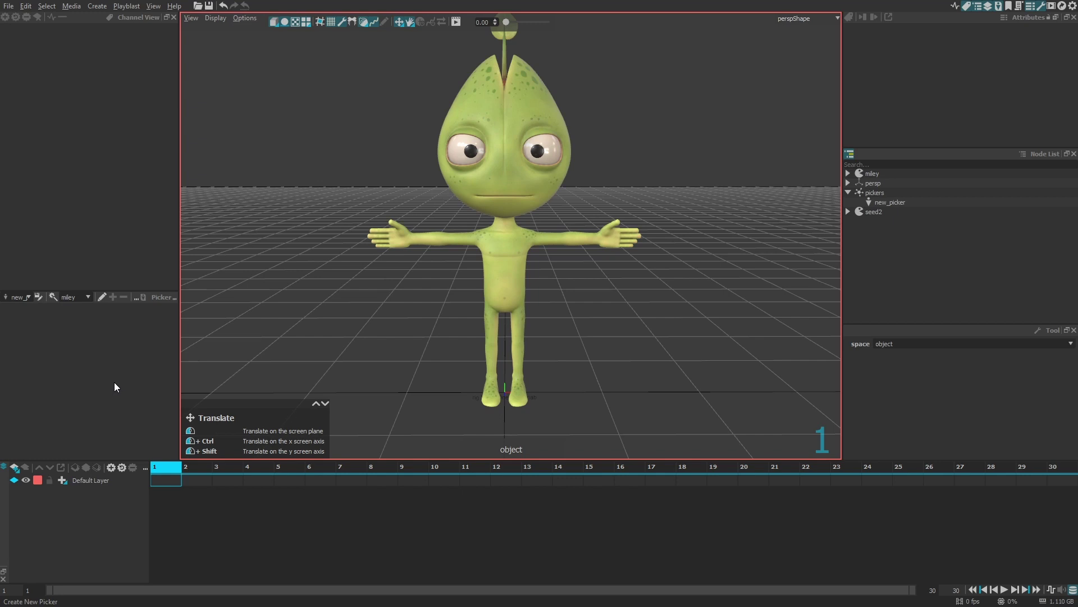
click(106, 298)
click(103, 296)
Step: Add a square picker_area to new_picker and drag it into position
right_click(114, 339)
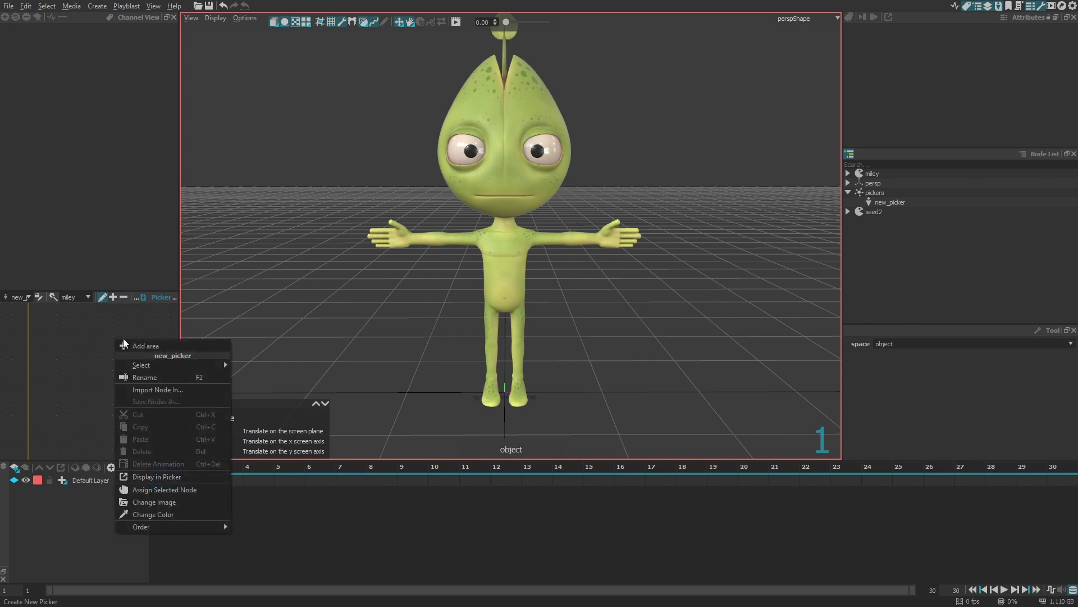
click(150, 347)
drag(144, 368, 103, 385)
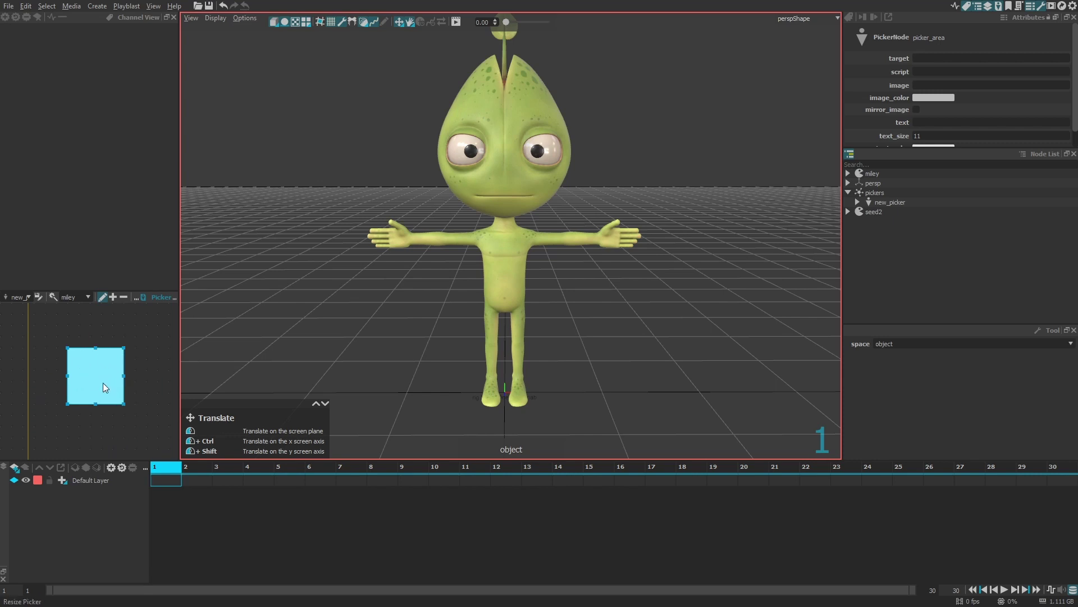
click(101, 391)
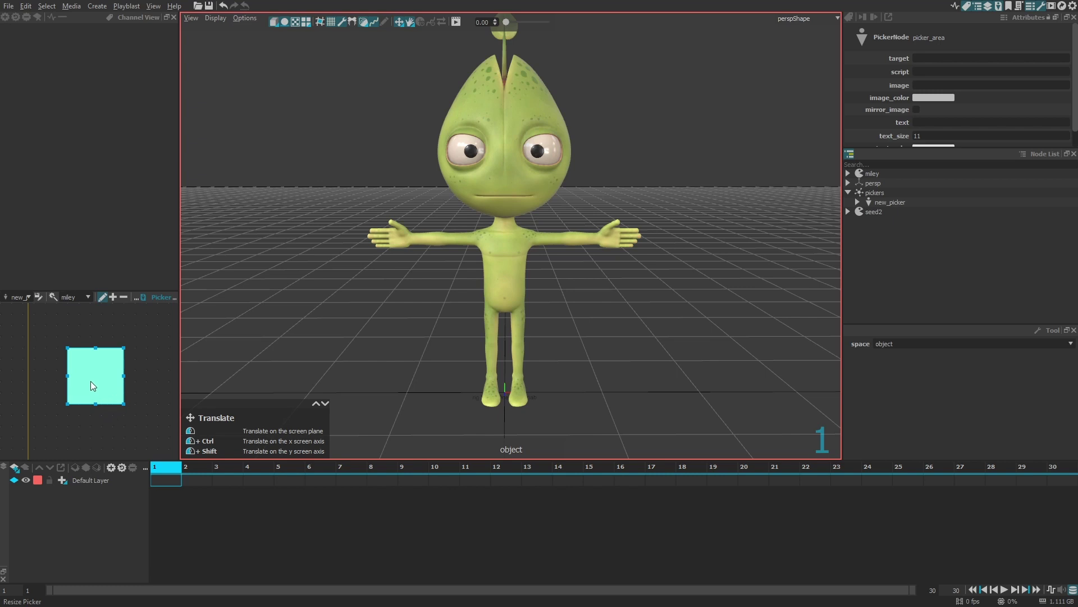
right_click(95, 375)
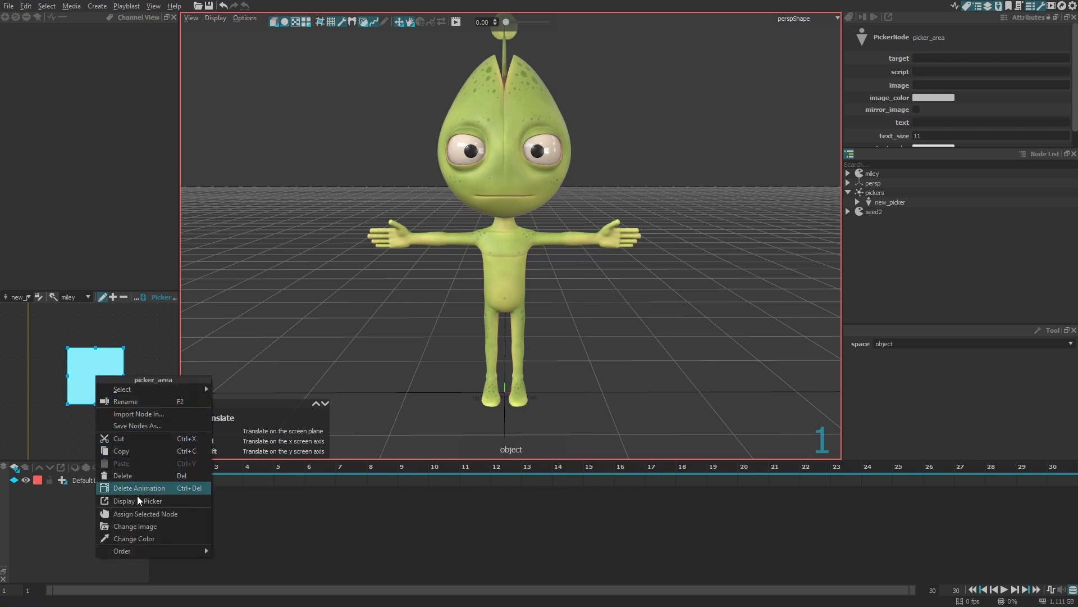
Step: Set picker_area's image_color to blue with alpha 150
click(92, 371)
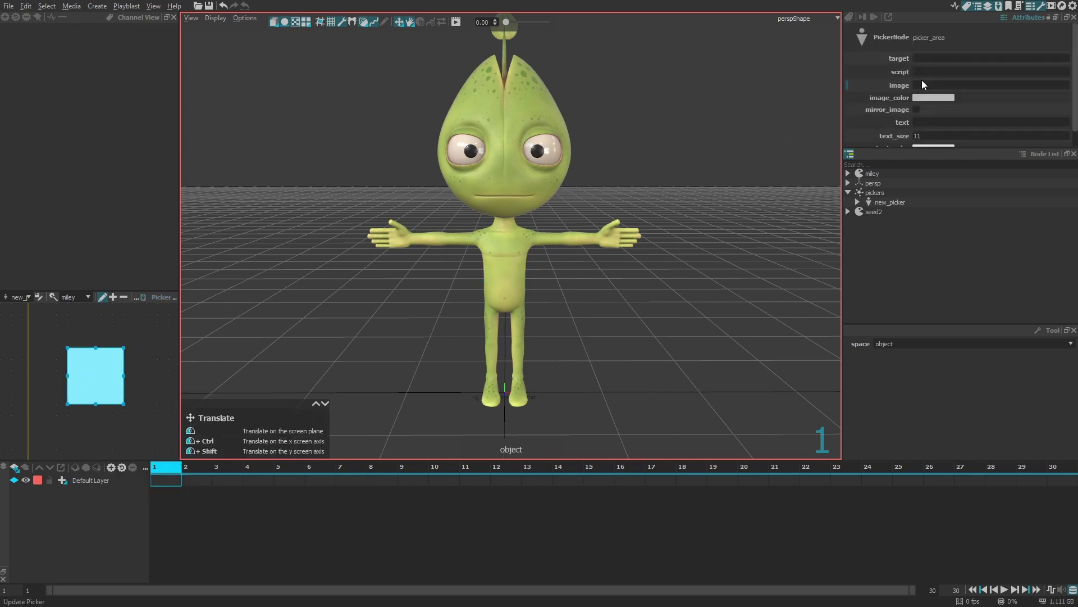
drag(907, 148, 909, 243)
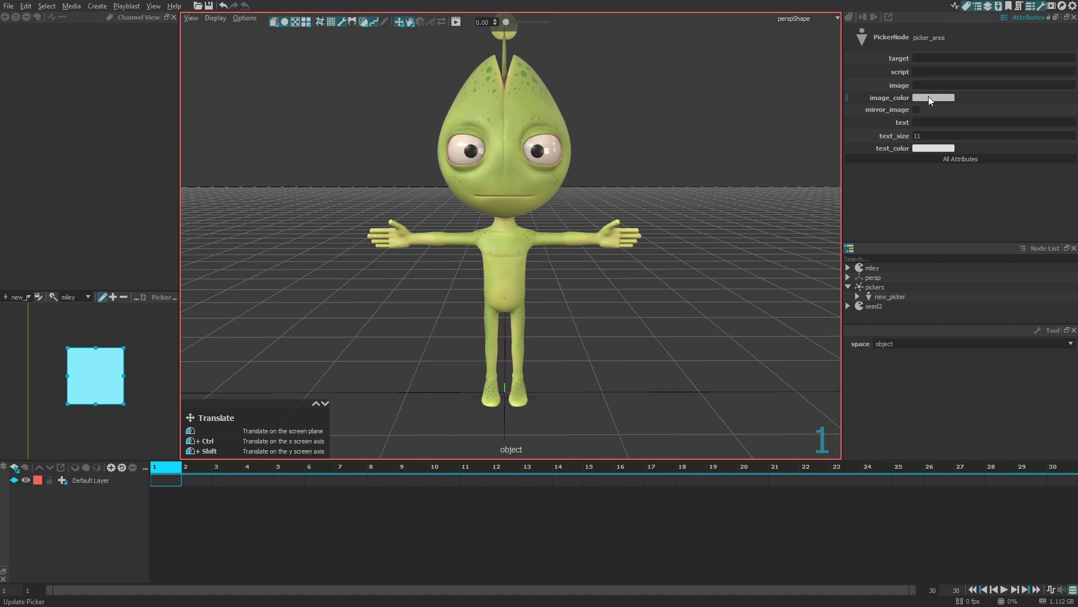
click(928, 97)
mouse_move(564, 255)
mouse_down()
mouse_move(588, 234)
mouse_move(575, 220)
mouse_move(580, 231)
mouse_up()
double_click(663, 372)
text(150)
key(Return)
click(646, 403)
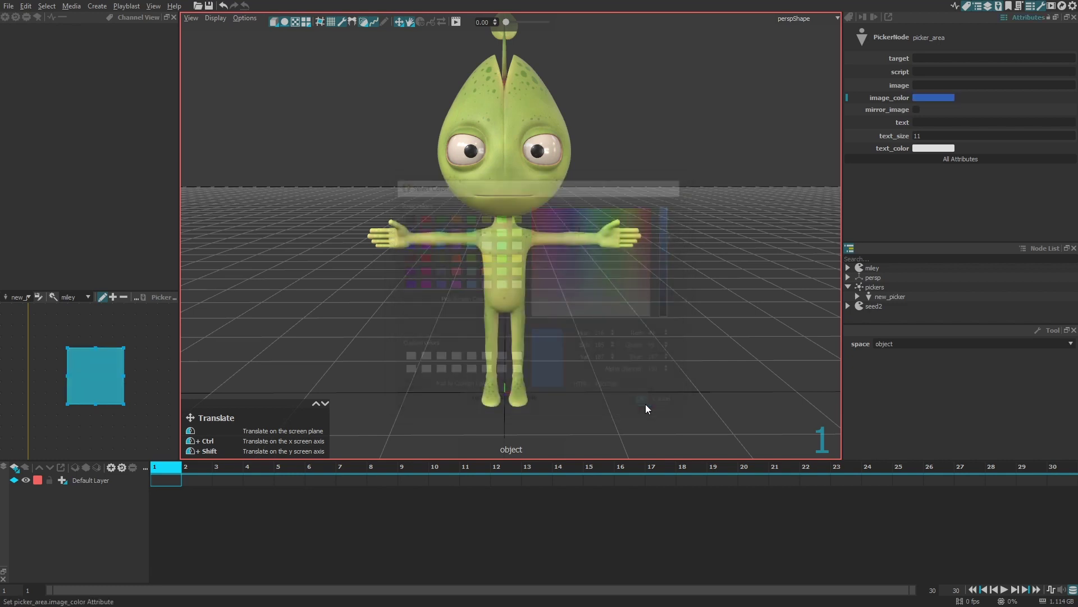
Step: Nudge the blue square into place, deselect it, and leave edit mode
click(148, 395)
mouse_move(103, 390)
mouse_down()
mouse_move(147, 409)
mouse_move(94, 393)
mouse_up()
click(147, 392)
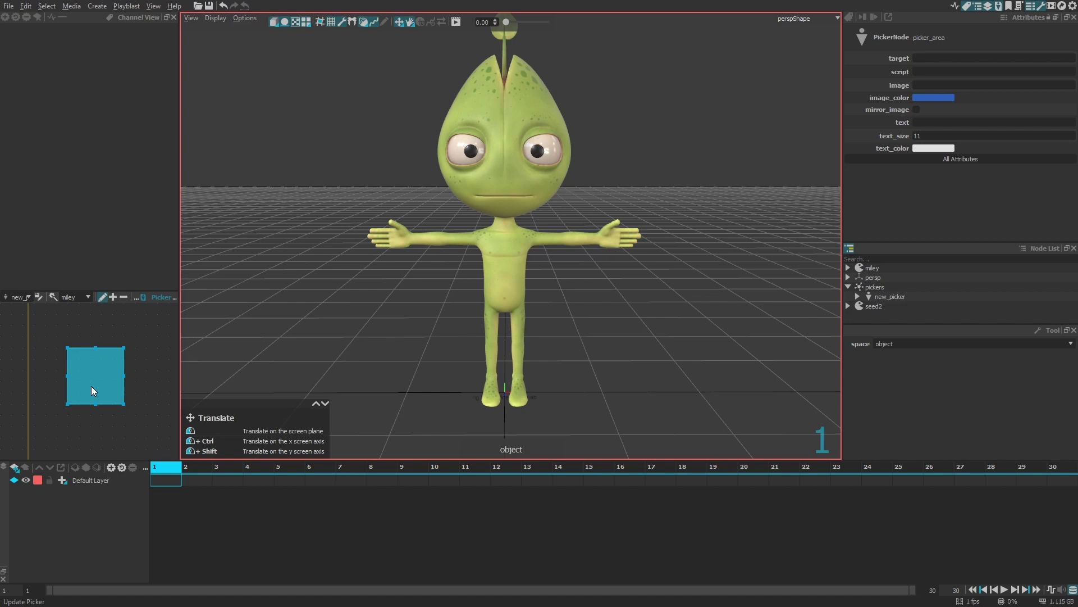
key(Escape)
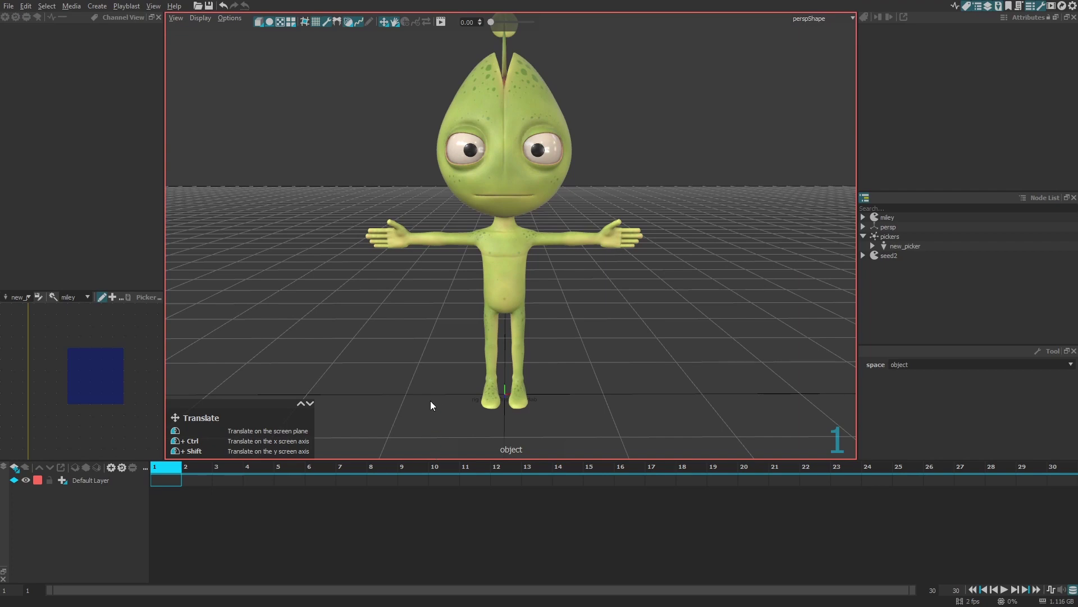
Step: Drag asset.svg onto the square and add additive.svg as a new plus area
key(alt+Tab)
key(alt+Tab)
key(alt+Tab)
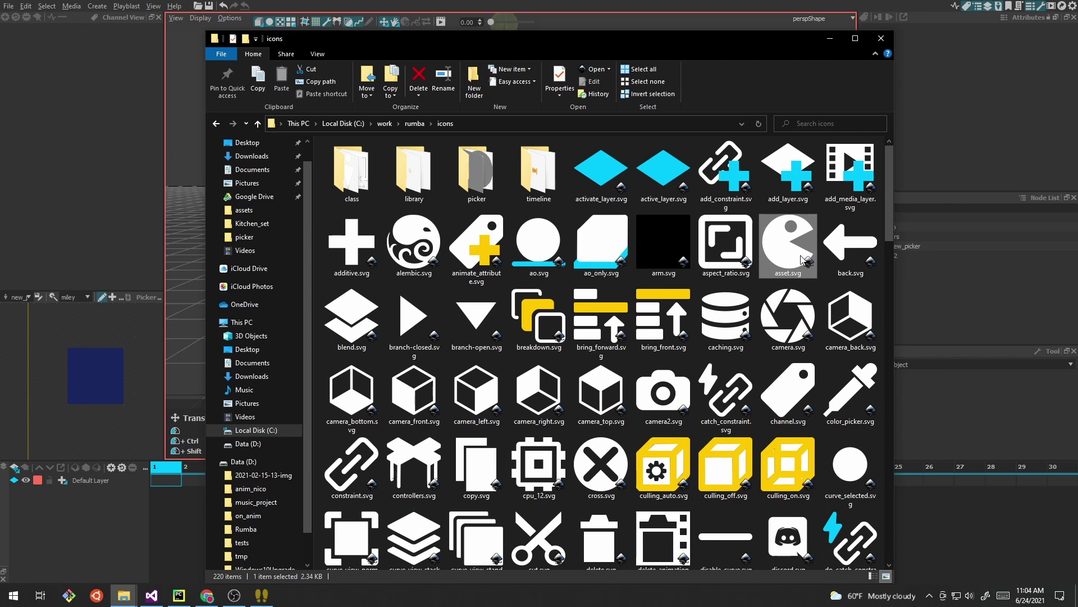
drag(796, 257, 95, 383)
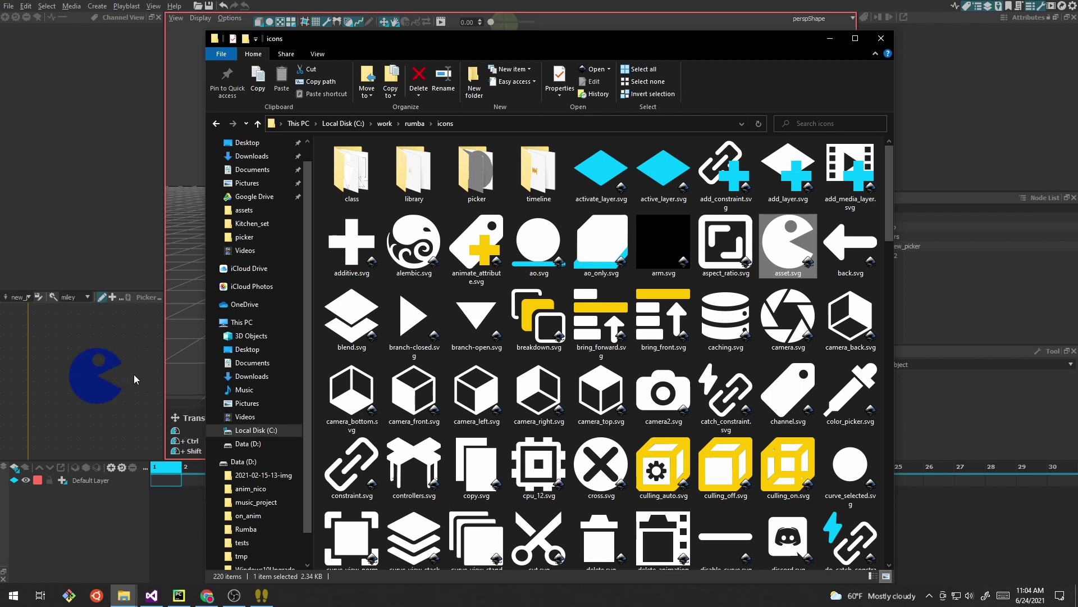
click(110, 383)
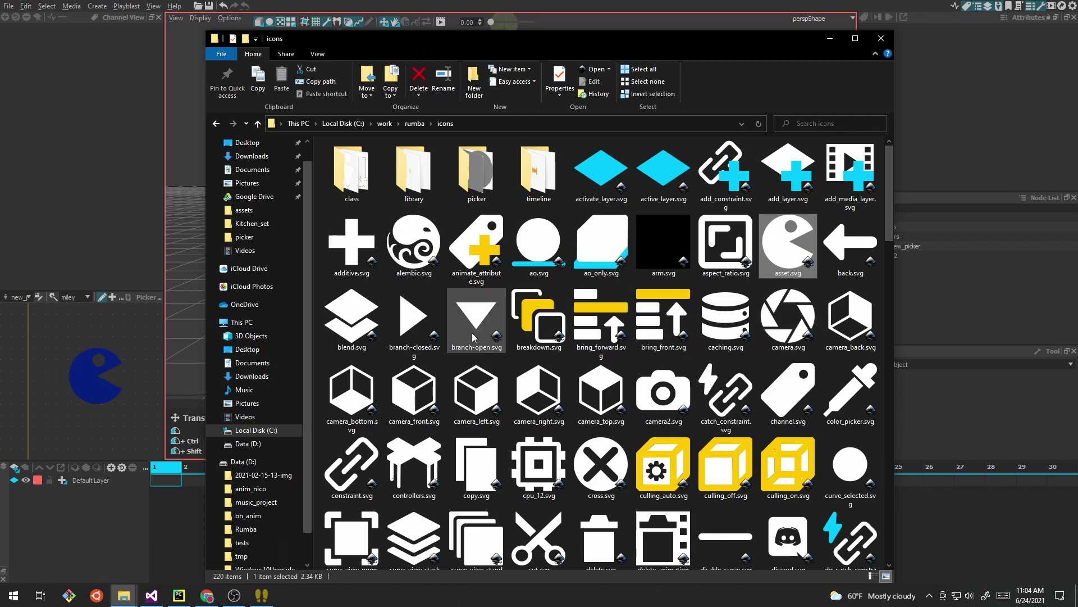
drag(354, 254, 56, 443)
click(39, 426)
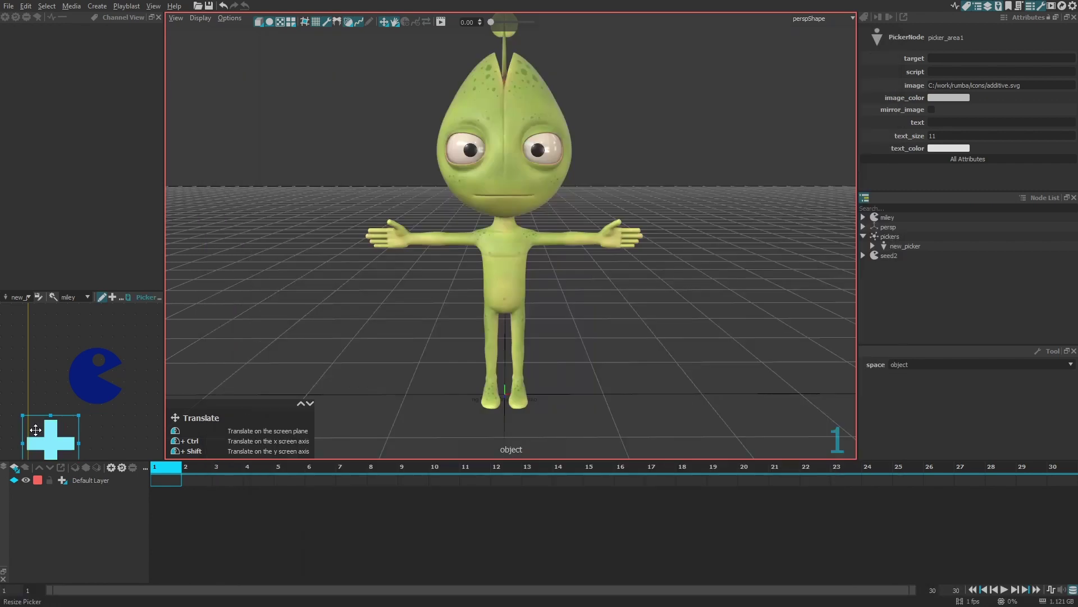
Step: Clear the selection, then click the pac-man shape to test selecting it
click(124, 423)
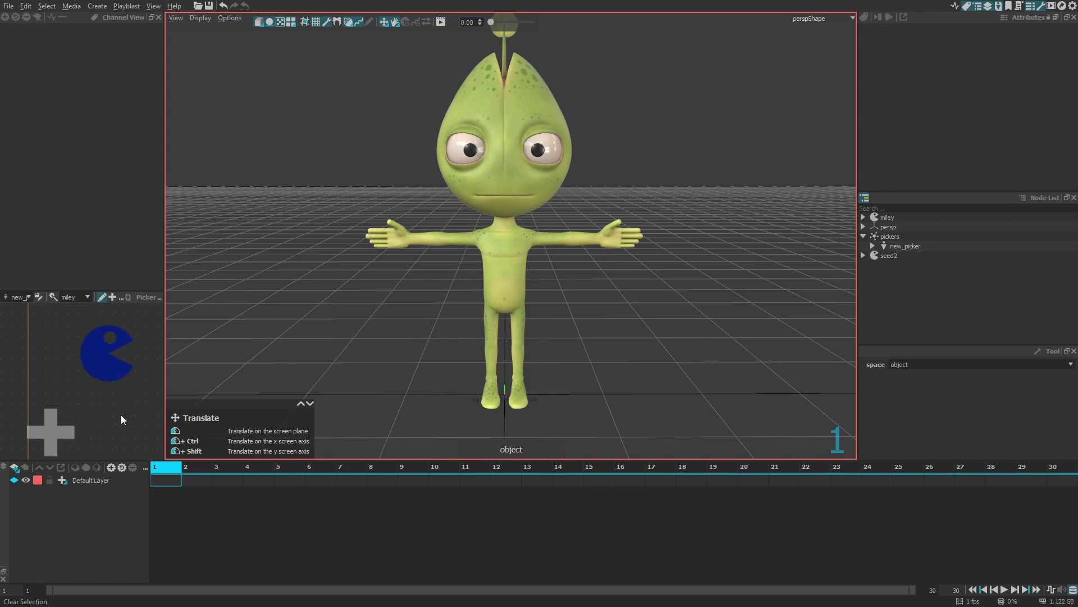
click(115, 375)
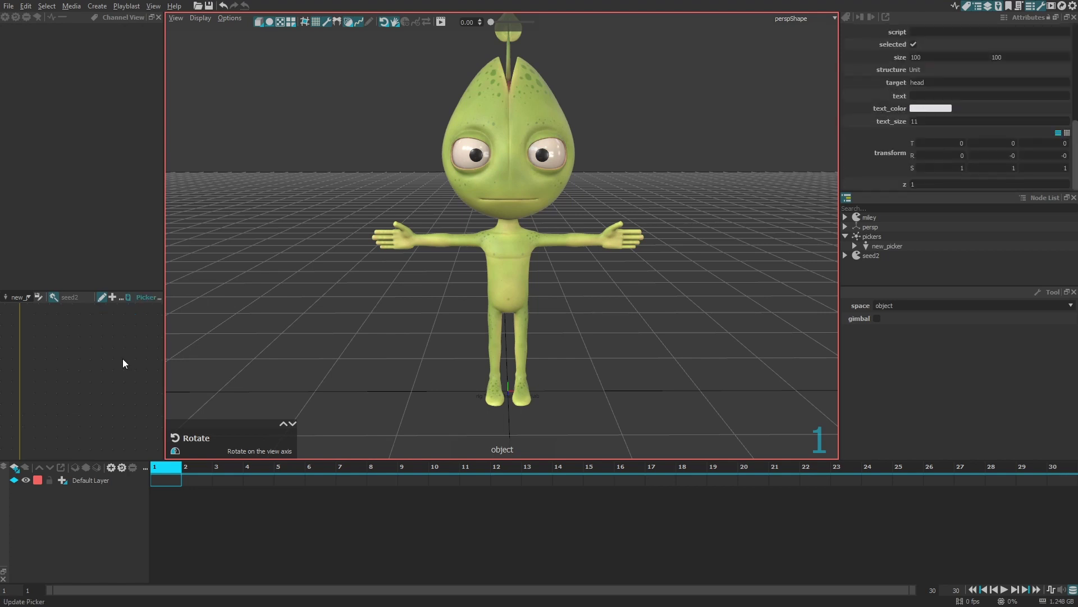
Step: Add another square area, move it up-left, and go back to new_picker
right_click(92, 355)
click(129, 378)
drag(129, 378, 94, 370)
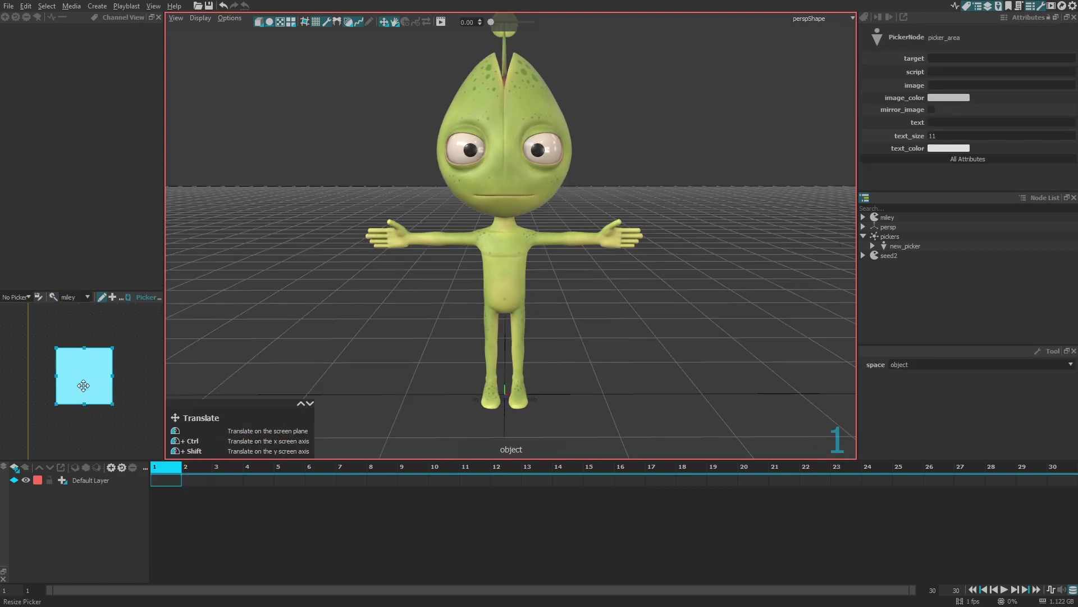
right_click(94, 331)
click(117, 337)
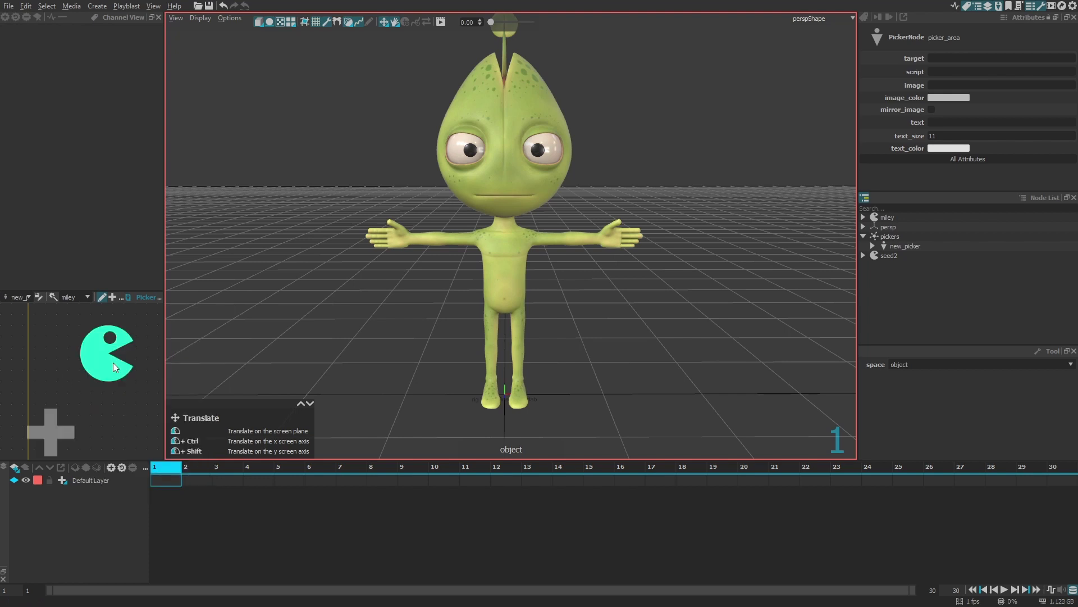
Step: Enter the square area's sub-picker, then go back to the pac-man and plus picker
double_click(98, 365)
click(103, 332)
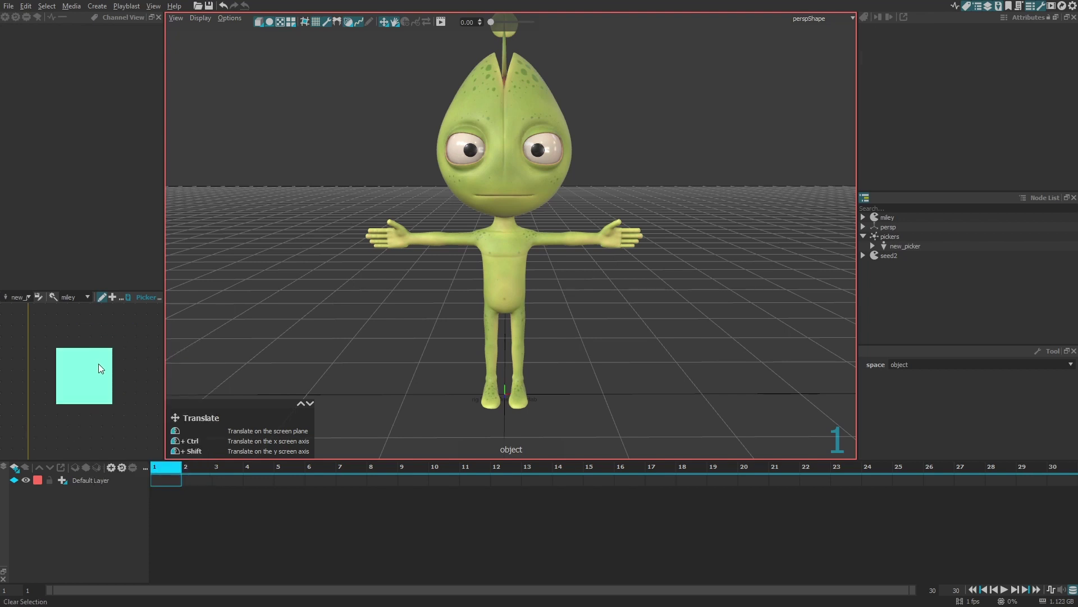
right_click(125, 332)
click(150, 339)
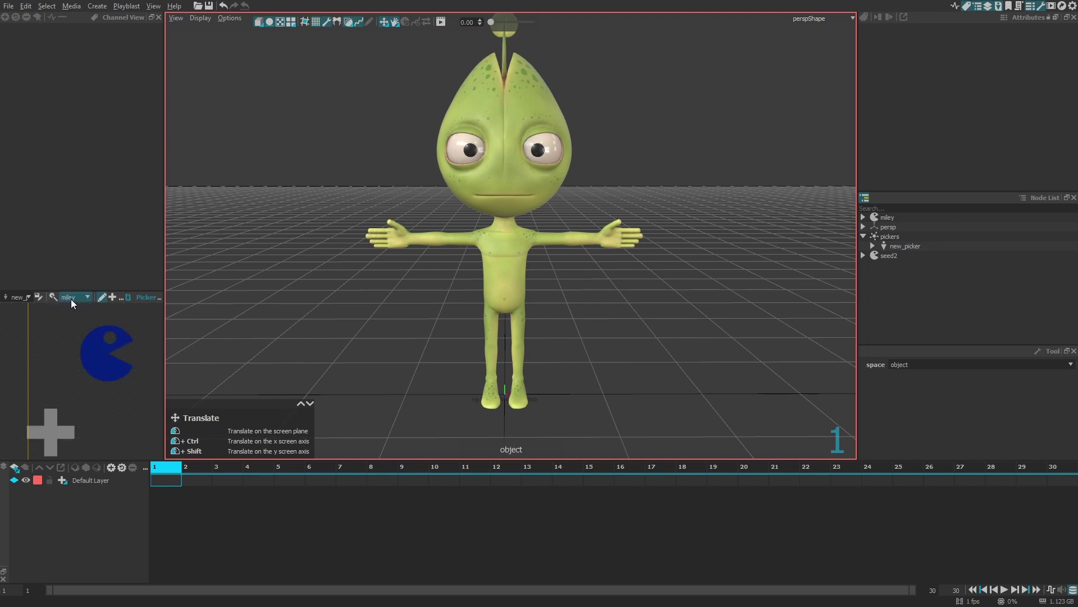
Step: Set the picker's character to seed2 and select picker_area to view its attributes
click(80, 312)
click(106, 379)
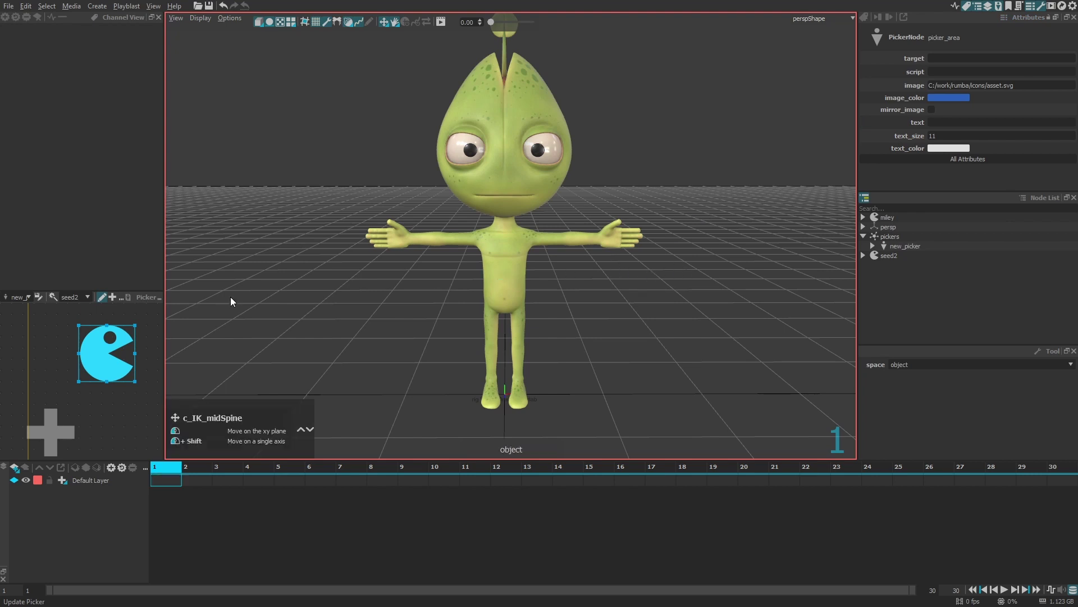
Step: Assign the head control as picker_area's target with Assign Selected Node
click(505, 134)
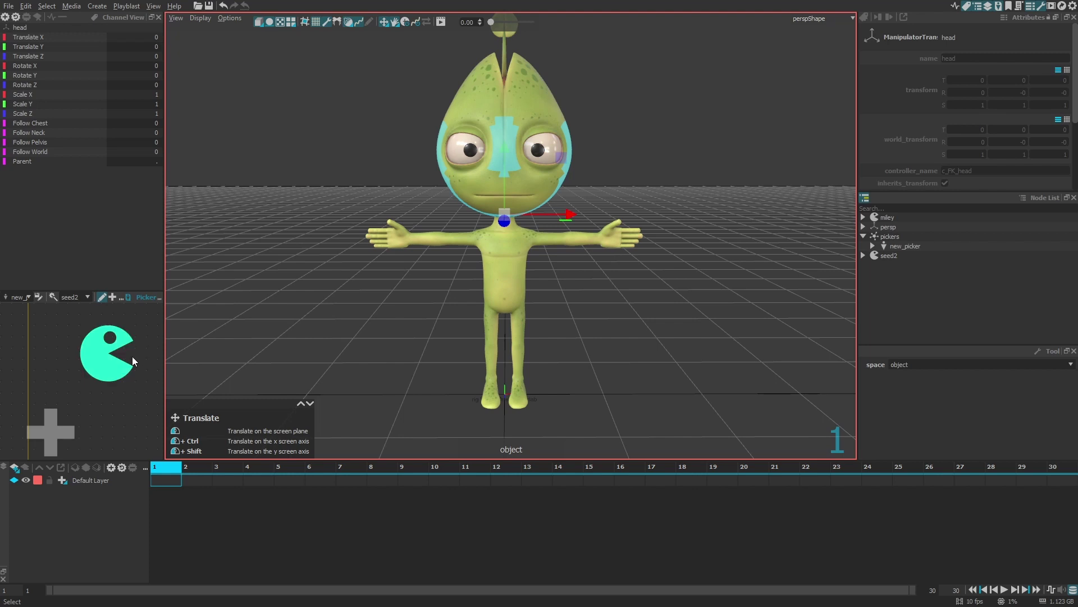
shift+click(107, 374)
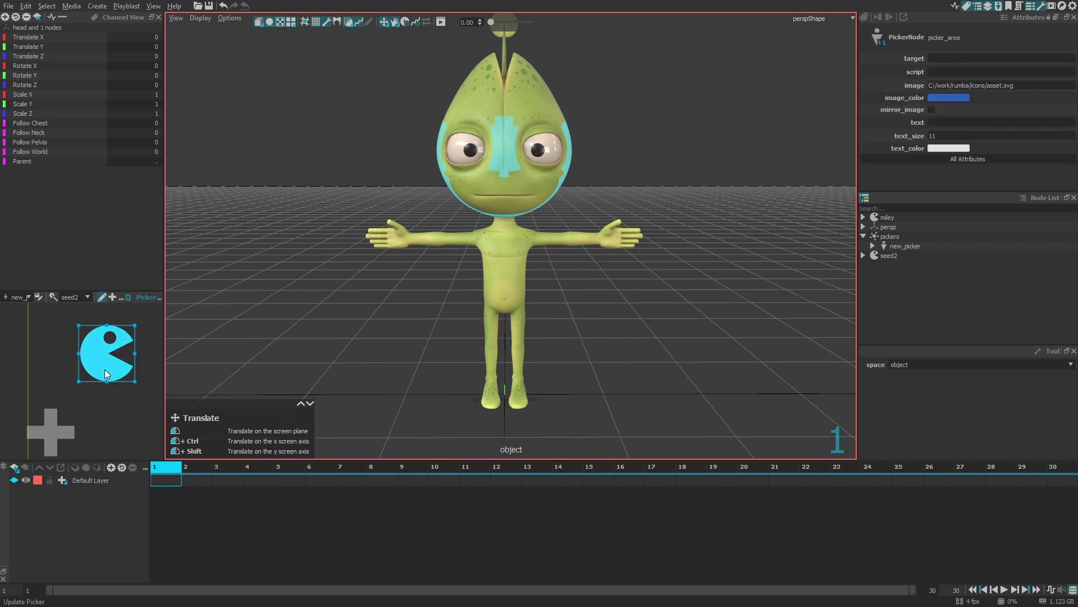
right_click(106, 371)
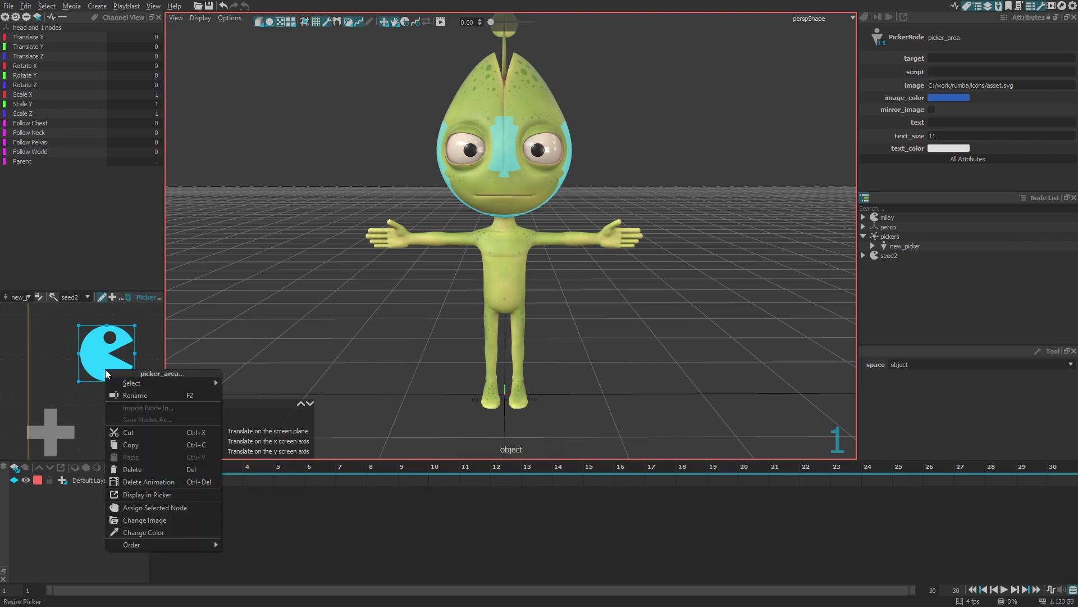
click(158, 508)
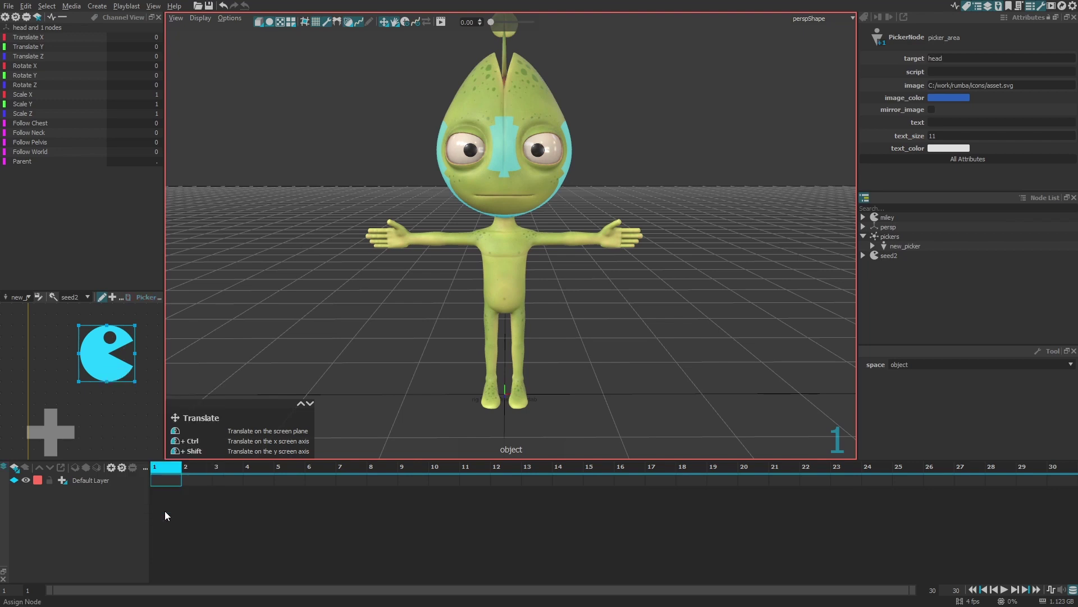
click(129, 423)
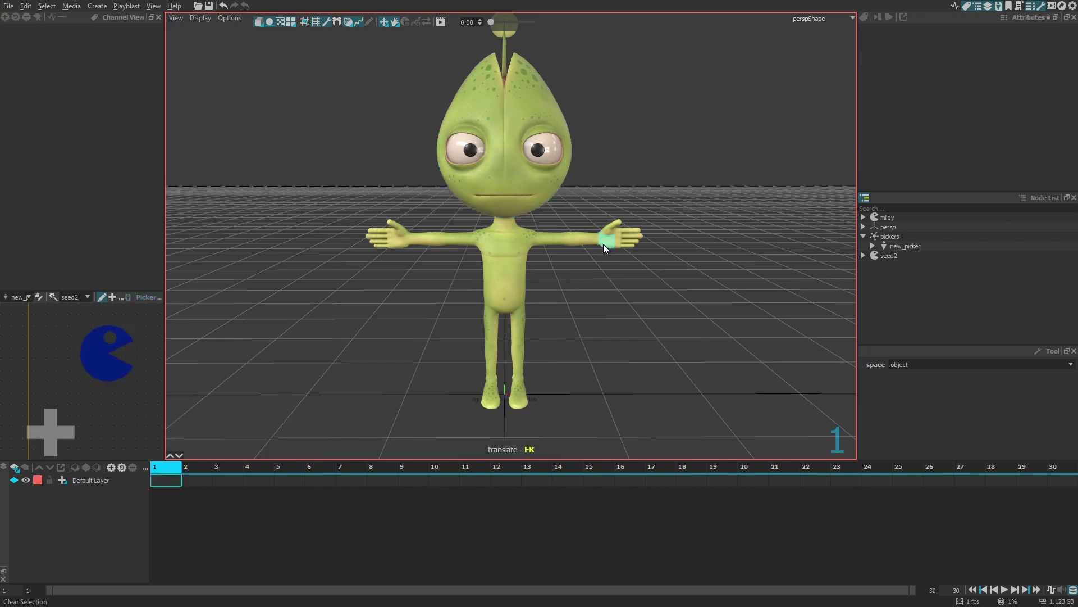
Step: Add a square picker area targeting the selected arm_l_hand control
click(604, 244)
right_click(112, 410)
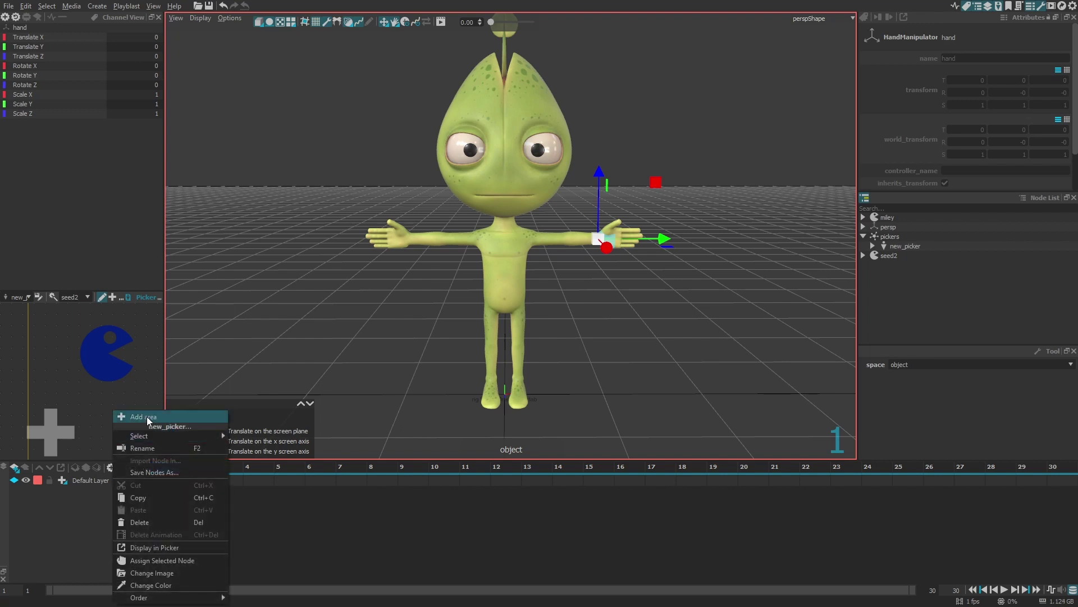
click(147, 417)
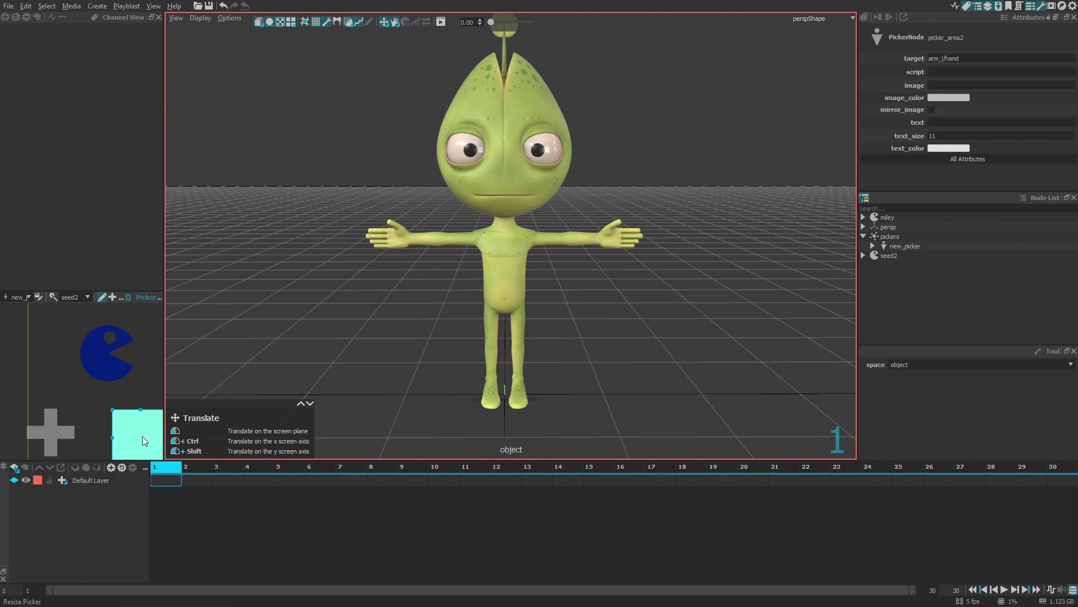
drag(142, 436, 131, 429)
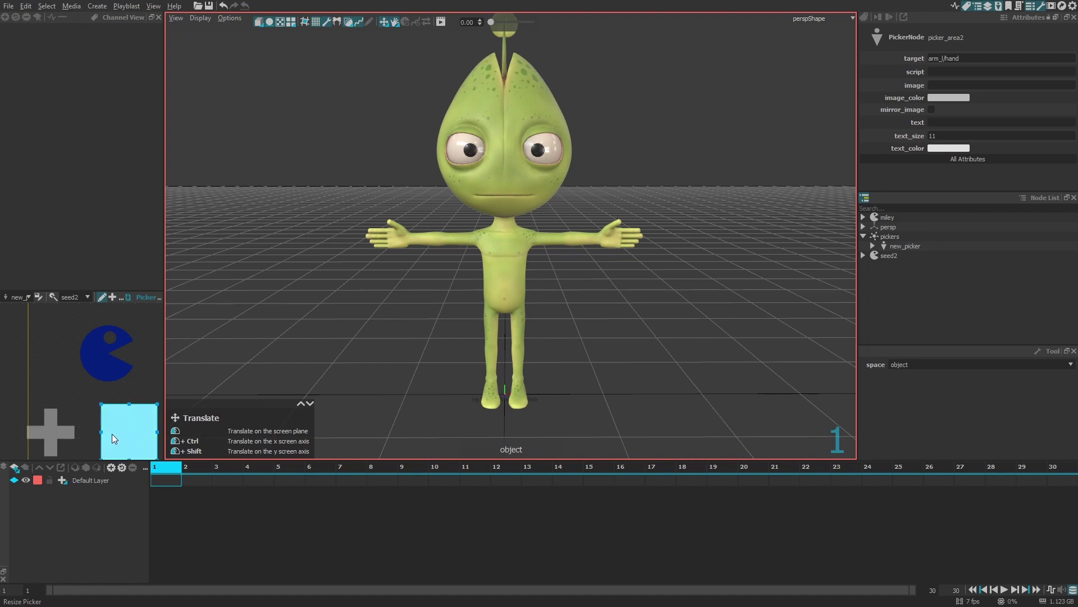
Step: Arrange the square and Pac-Man areas, exit picker editing, and test selecting the head
click(130, 443)
drag(107, 354, 73, 343)
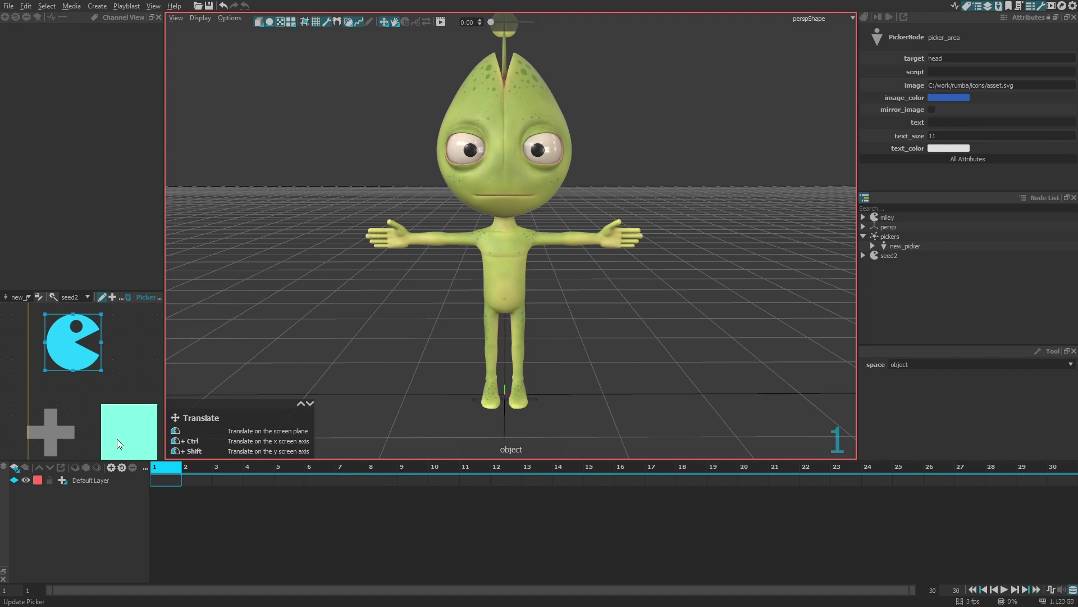
drag(117, 439, 124, 427)
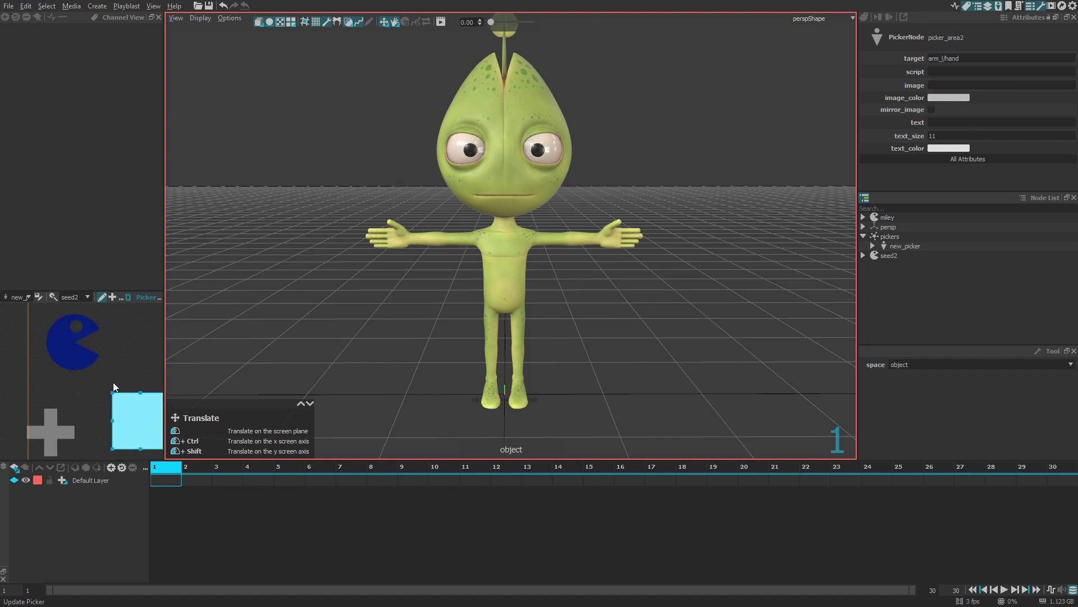
click(103, 296)
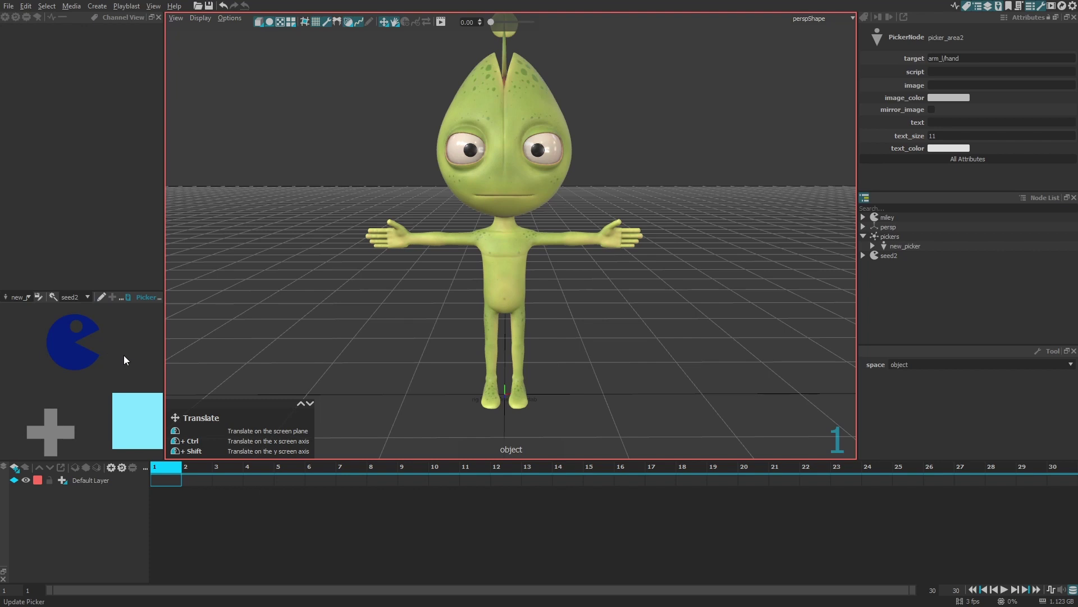
click(69, 357)
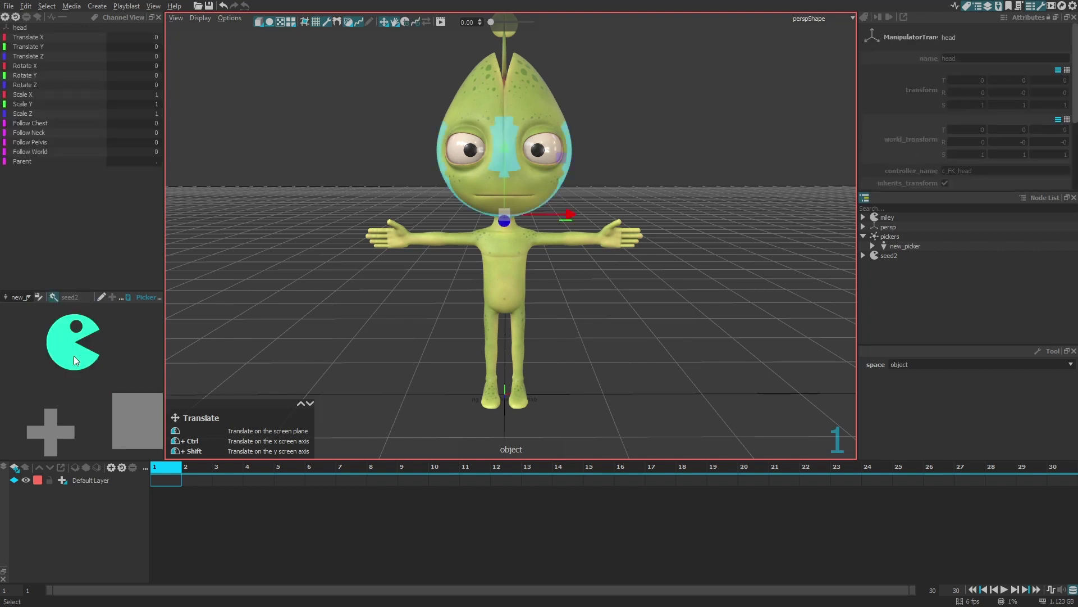
Step: Test the square and Pac-Man pickers by alternately selecting the hand and head
click(130, 420)
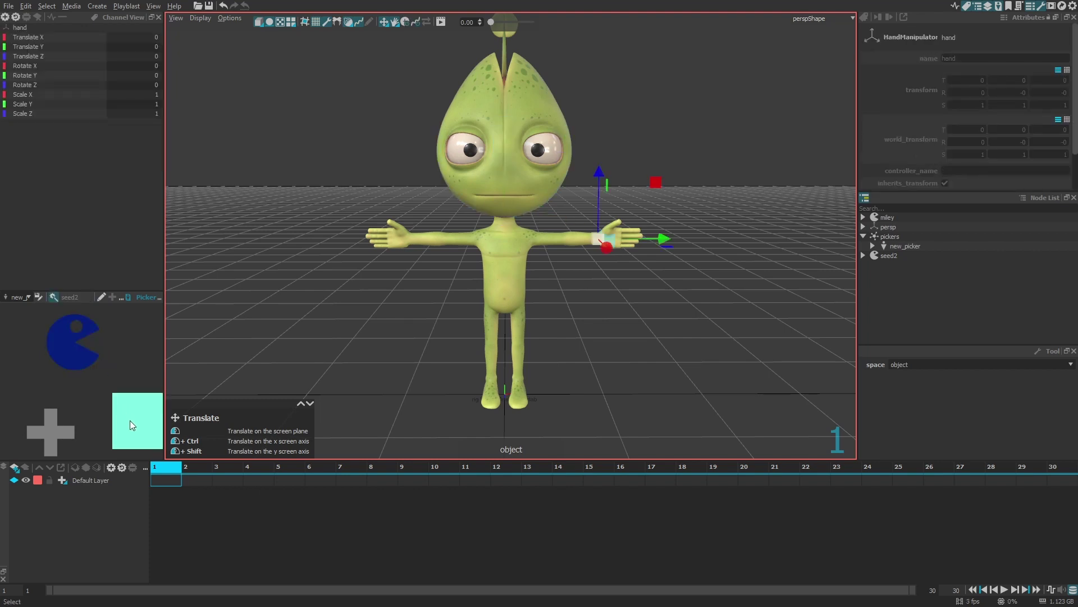
click(100, 369)
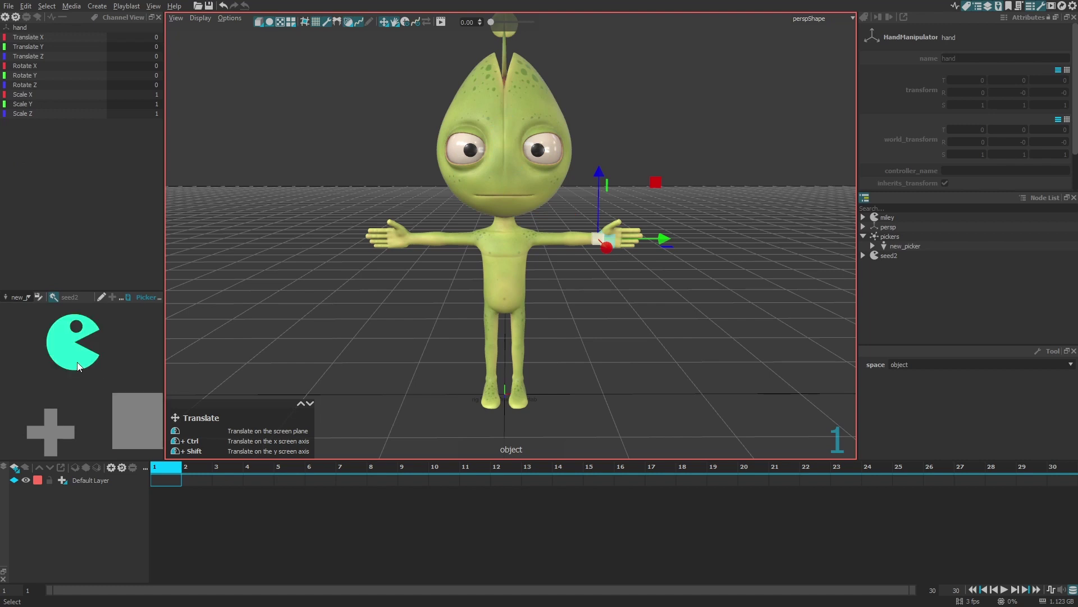
click(128, 407)
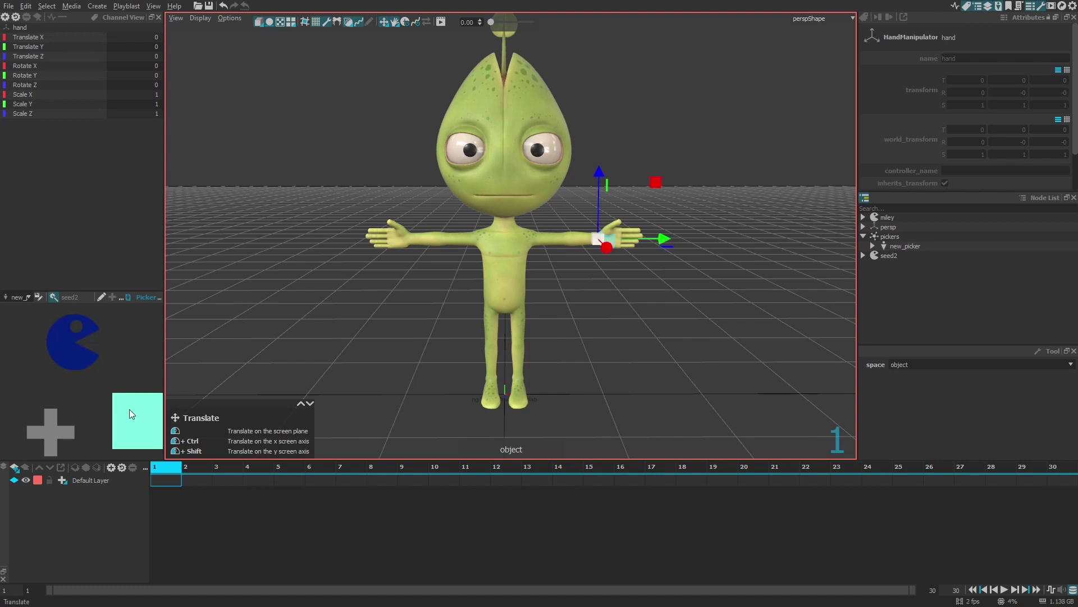
click(49, 431)
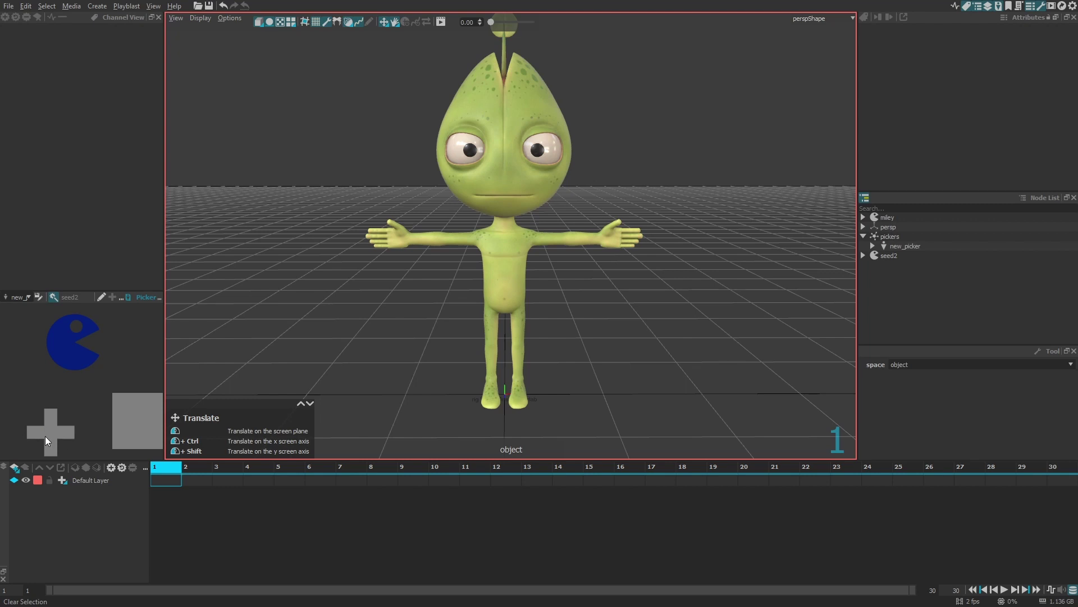
click(138, 422)
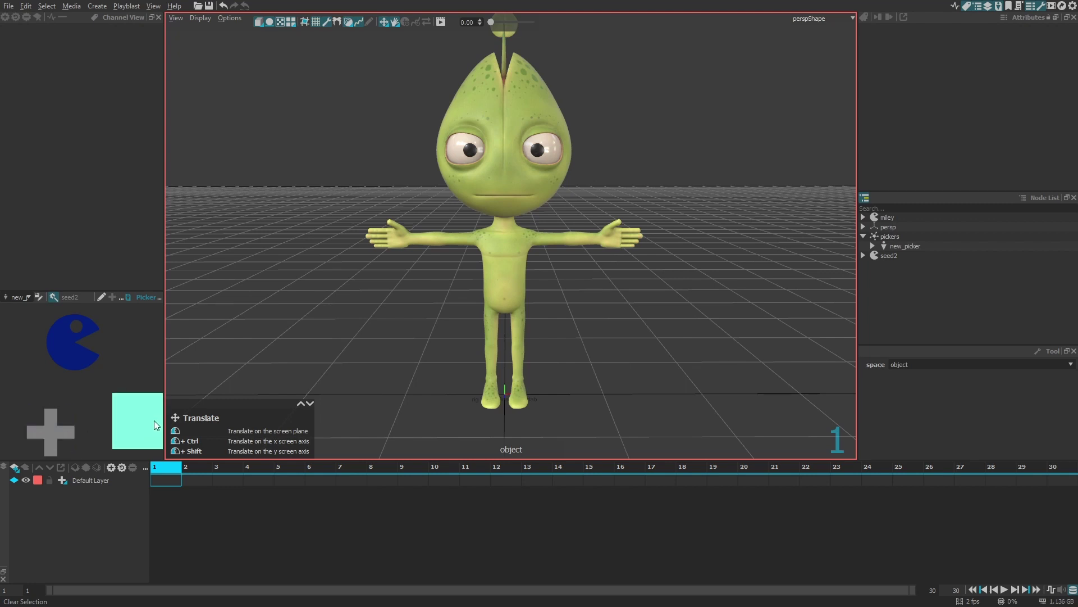
click(88, 362)
Step: Move, scale and rotate the character's head so it stands upright and larger
middle_drag(83, 361, 83, 359)
key(r)
key(e)
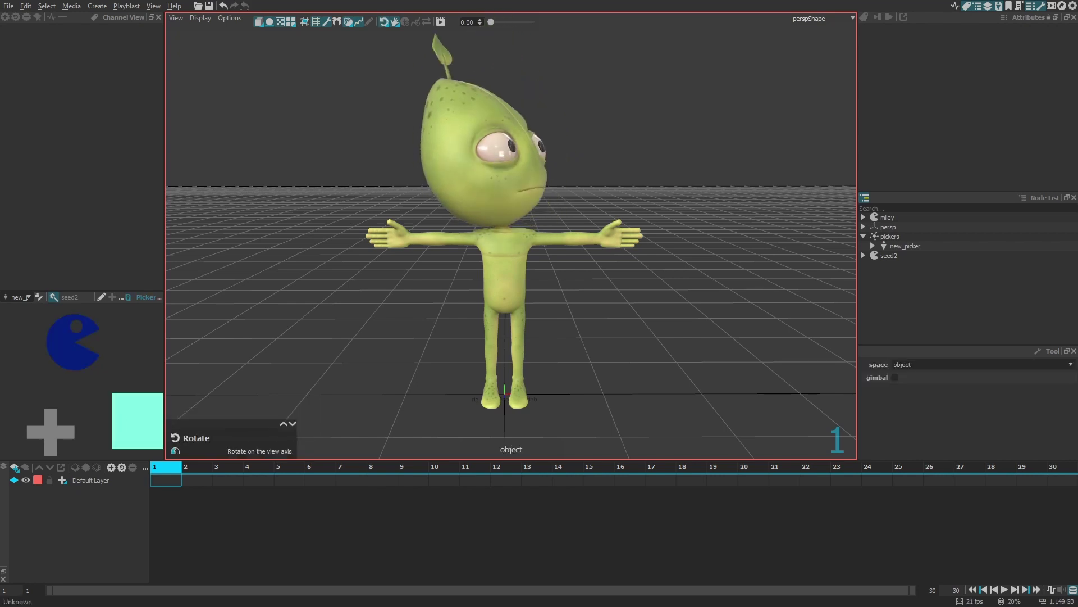
middle_drag(82, 363, 92, 368)
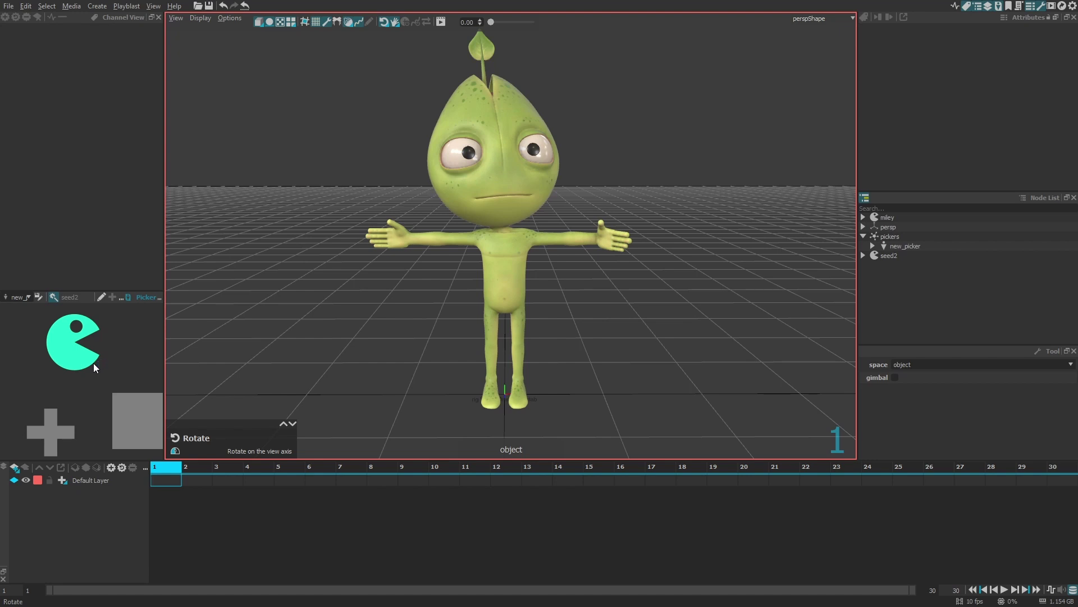
Step: Re-enter picker editing mode and select the Pac-Man area to show its attributes
click(93, 363)
click(101, 297)
click(79, 348)
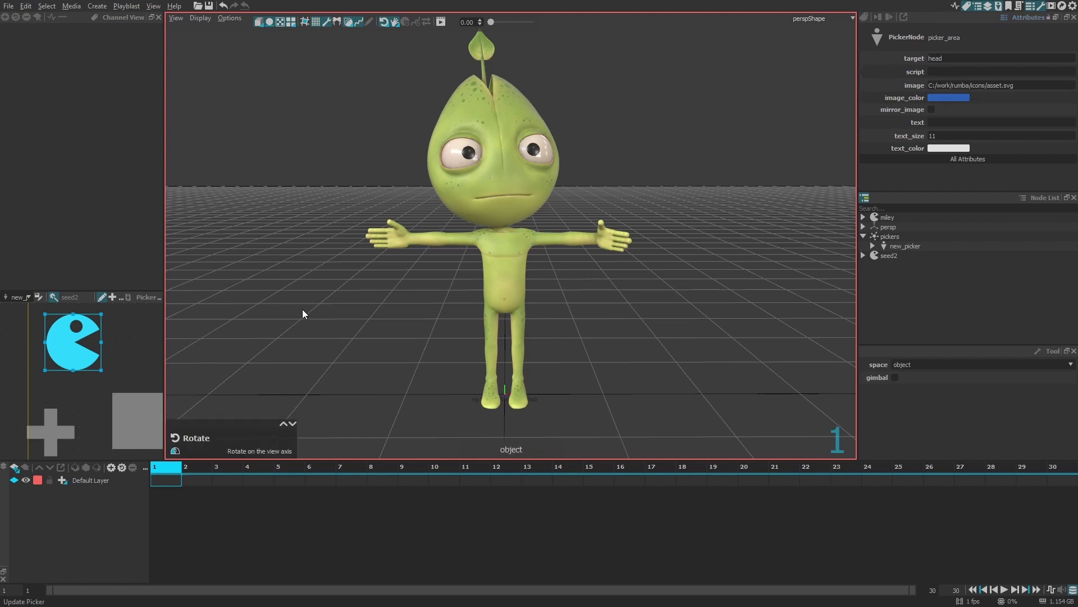
Step: Move the plus icon lower, centre the mirror guide, and show picker_area2's area options
scroll(115, 352, down, 1)
scroll(113, 349, down, 1)
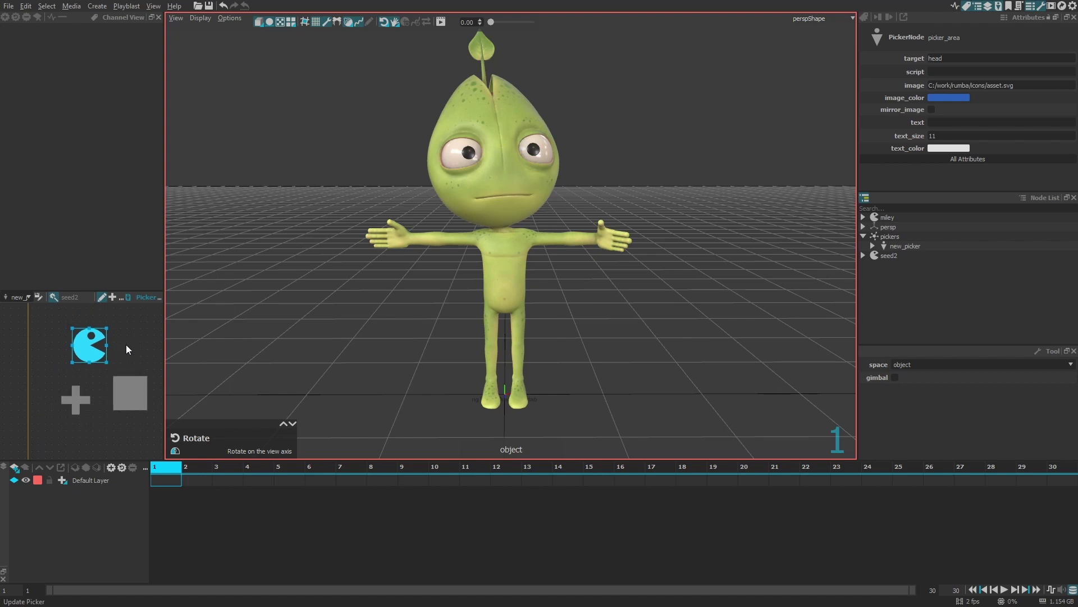
drag(82, 396, 61, 429)
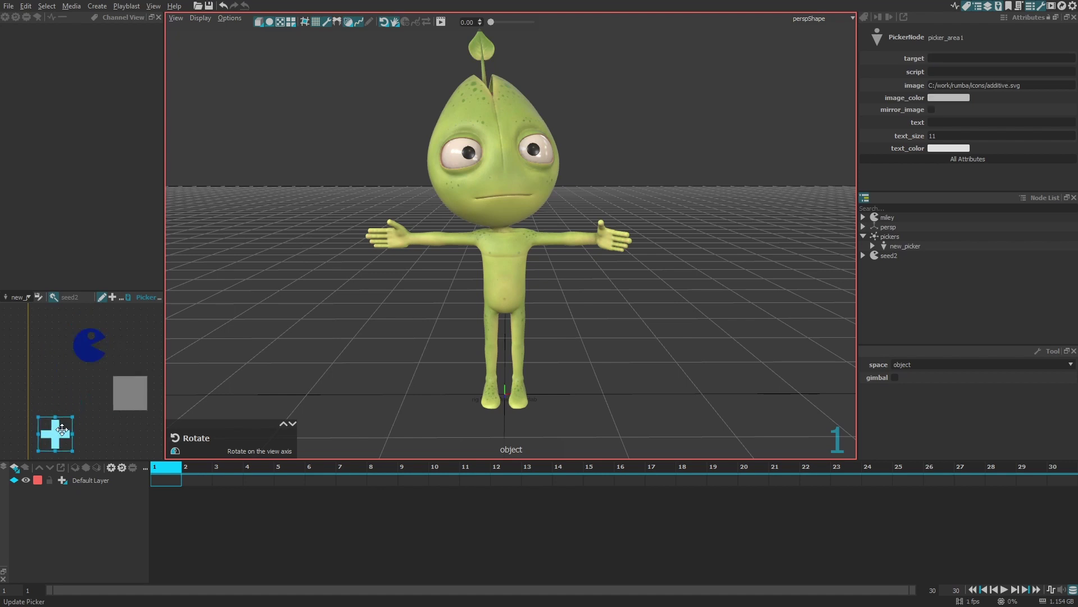
drag(27, 387, 90, 390)
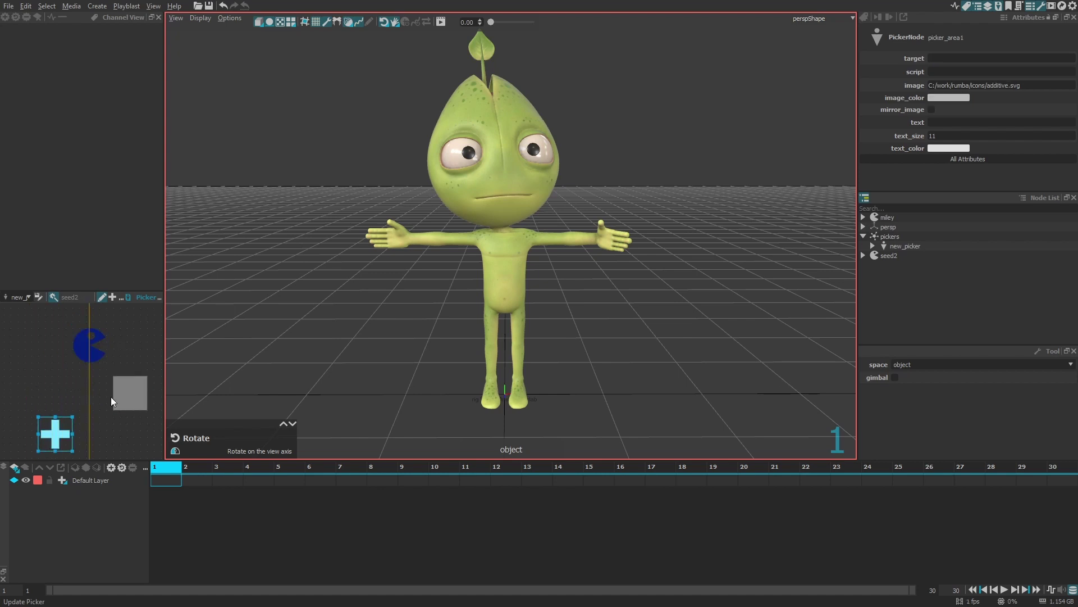
click(123, 400)
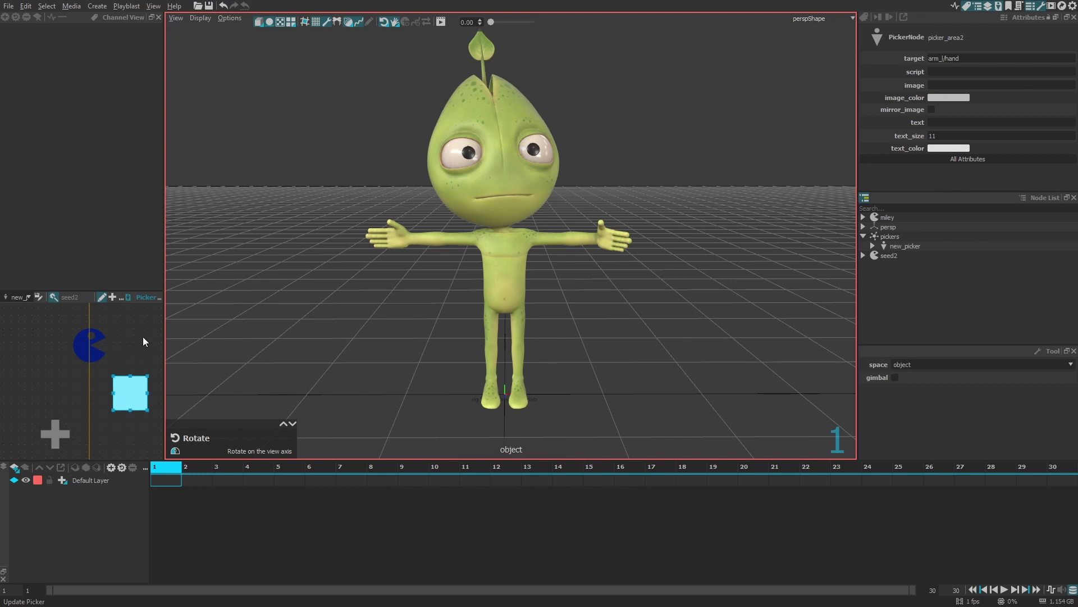
click(121, 298)
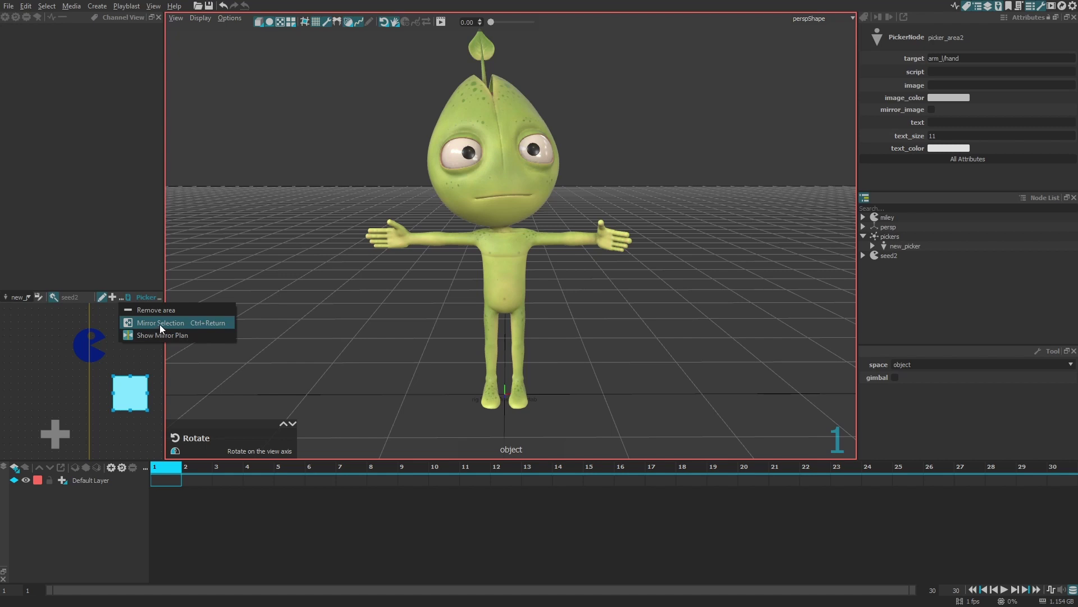
Step: Mirror the hand square for the other hand, then verify each square selects its hand
click(160, 324)
click(104, 297)
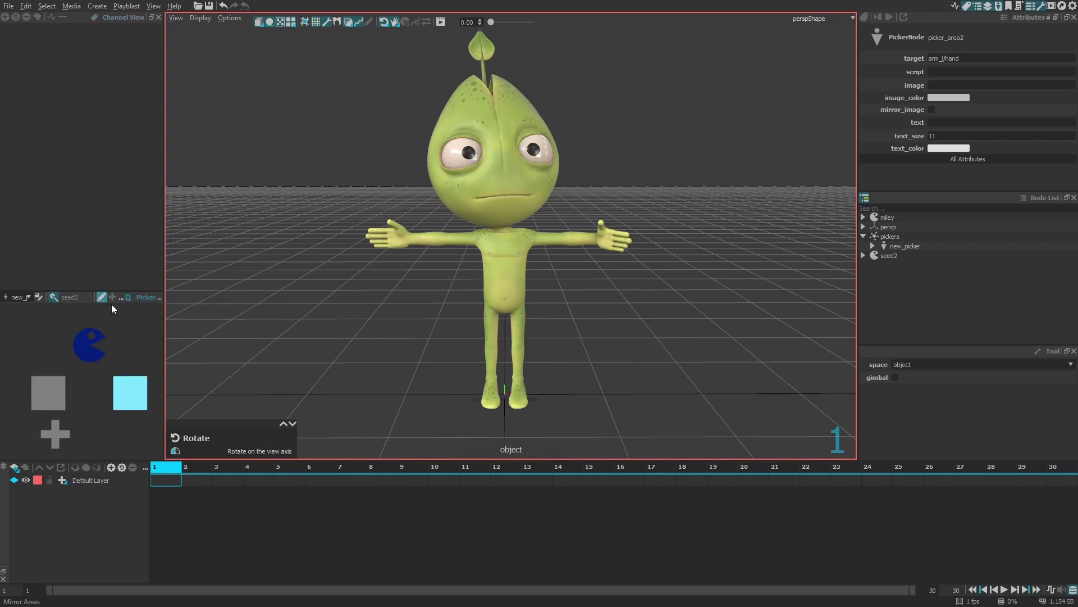
click(130, 398)
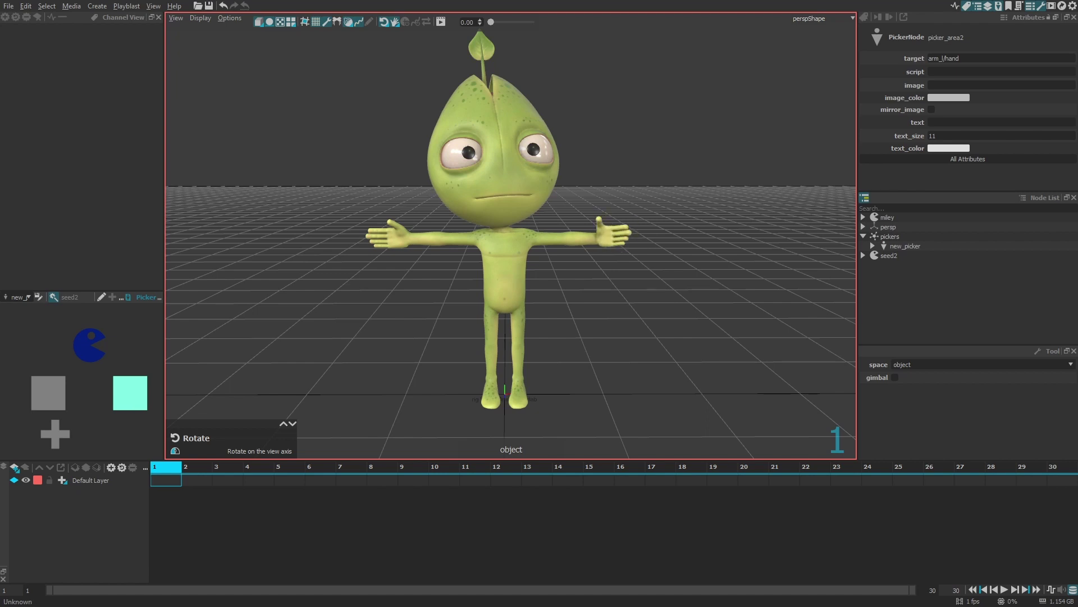
click(19, 390)
click(47, 392)
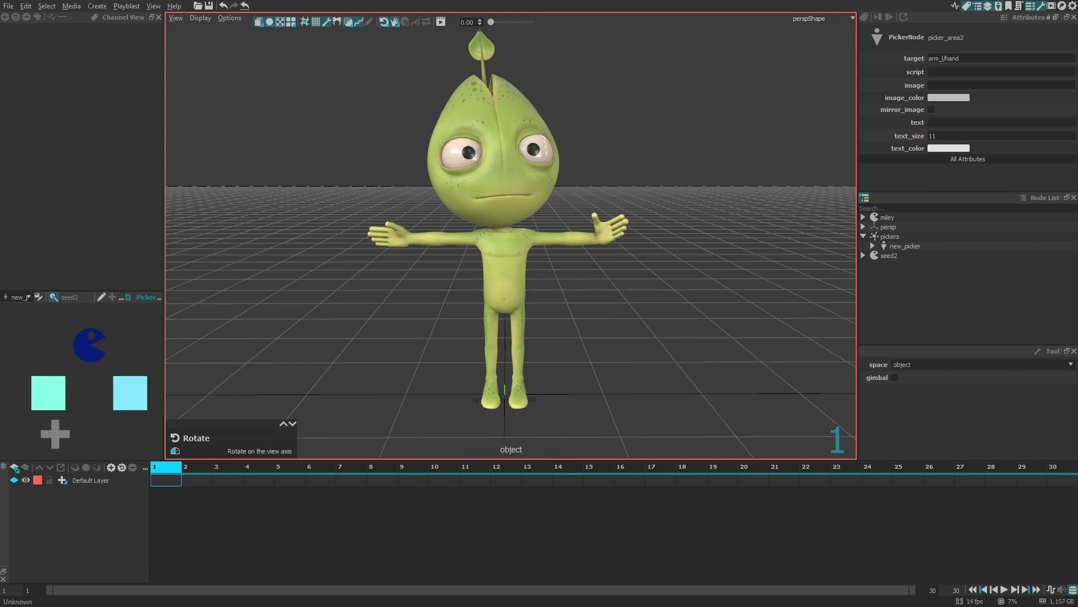
click(70, 394)
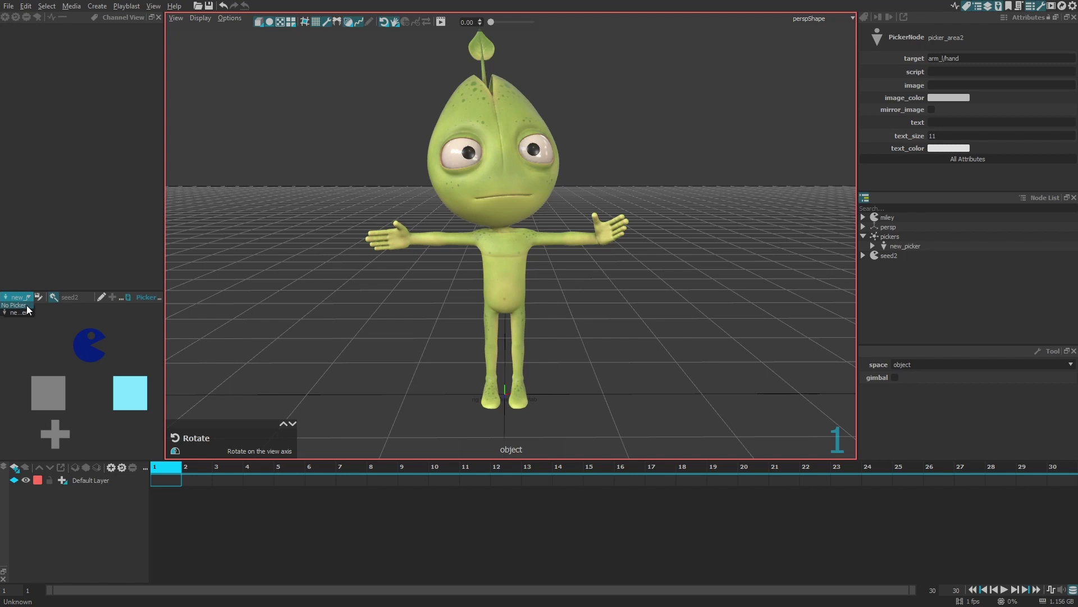
Step: Replace the custom picker with the Default Picker and frame its full-body layout
click(26, 305)
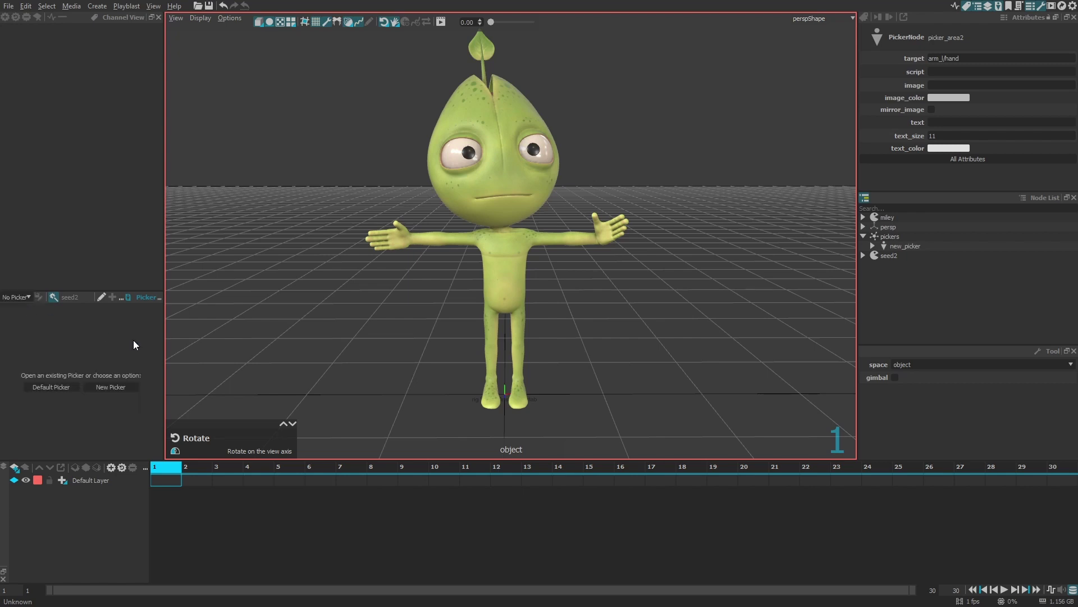
click(56, 387)
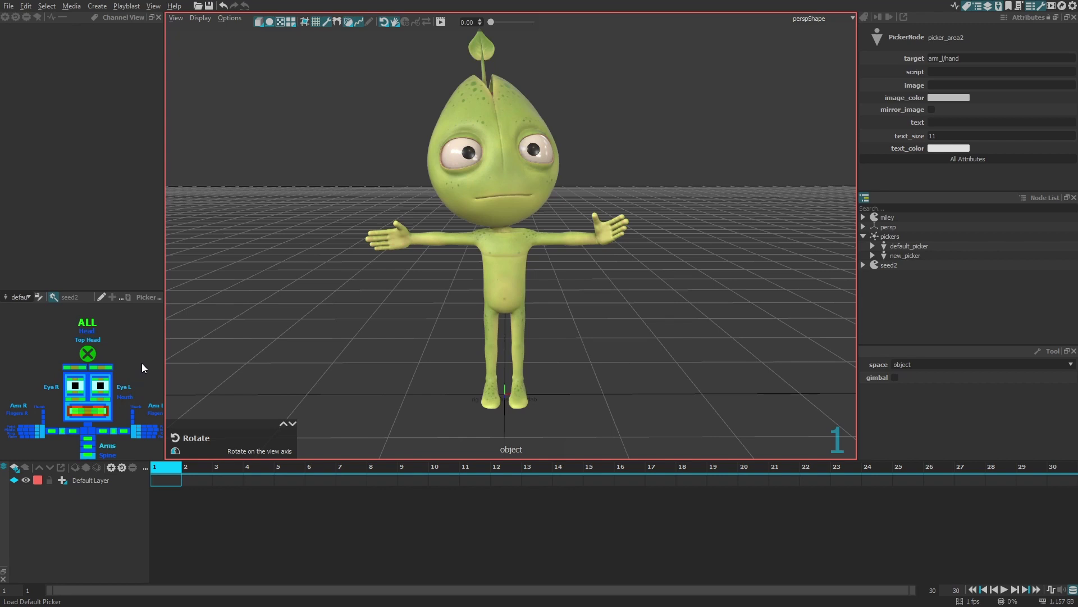
scroll(135, 369, down, 4)
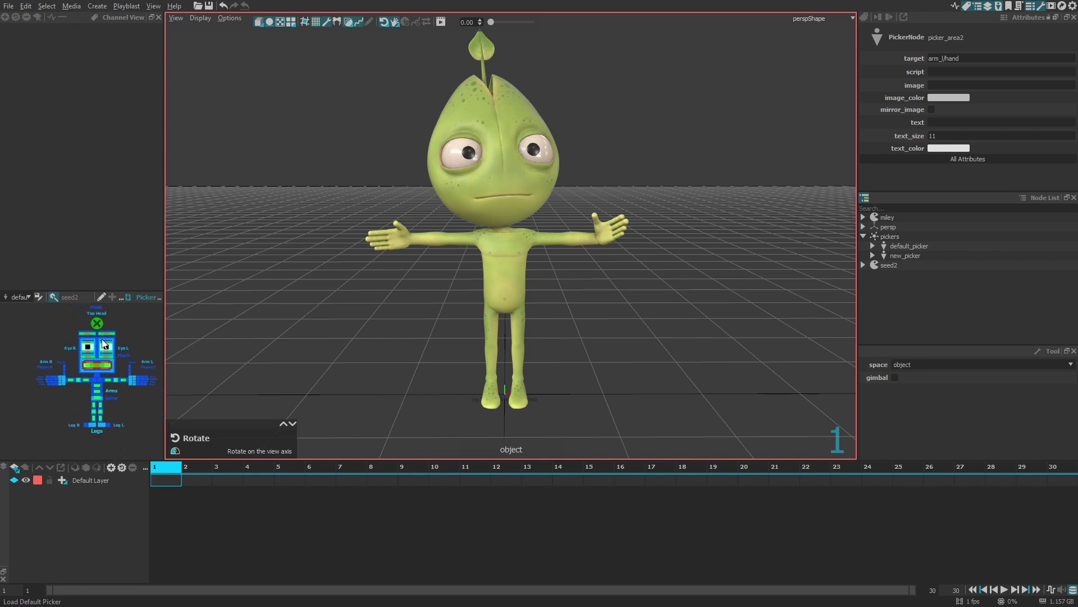
scroll(112, 413, up, 4)
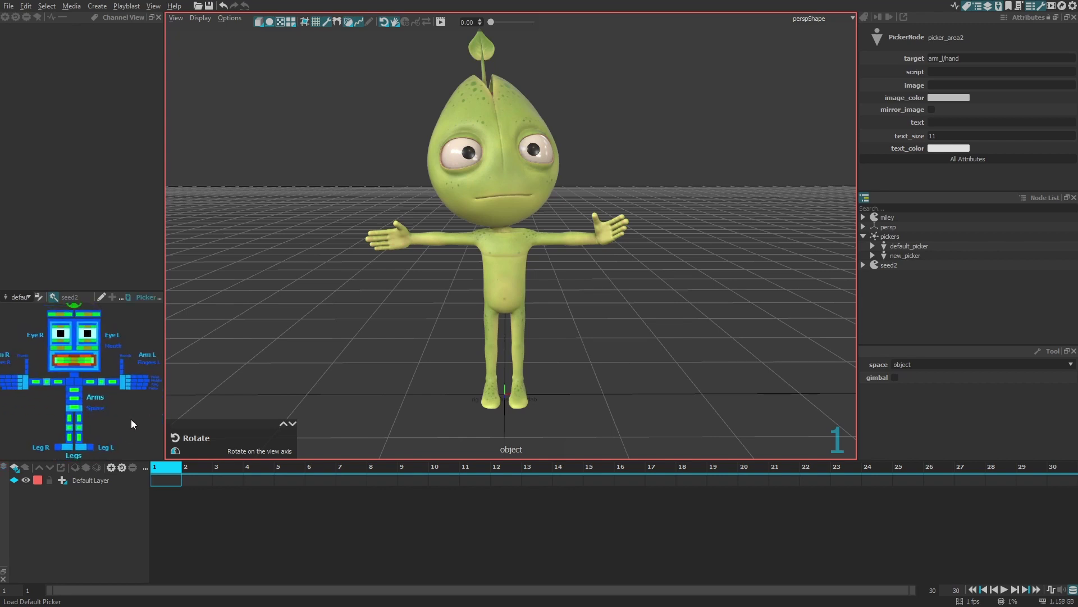
scroll(138, 427, down, 3)
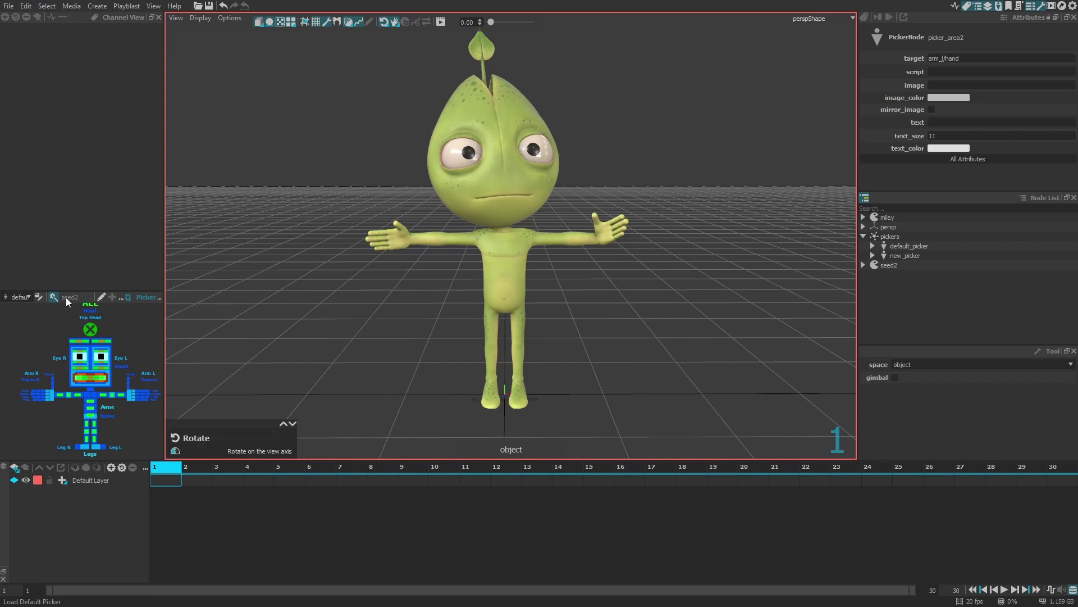
Step: Frame both characters and select their pelvis controls, ending on miley's FKRoot_M
middle_drag(565, 365, 402, 422)
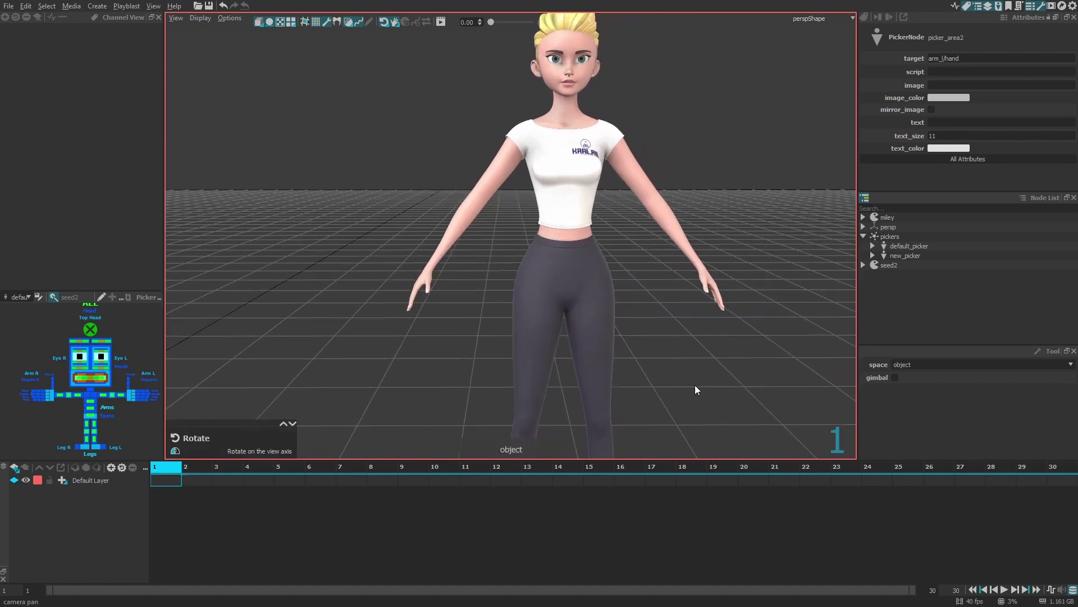
scroll(695, 385, down, 3)
click(551, 260)
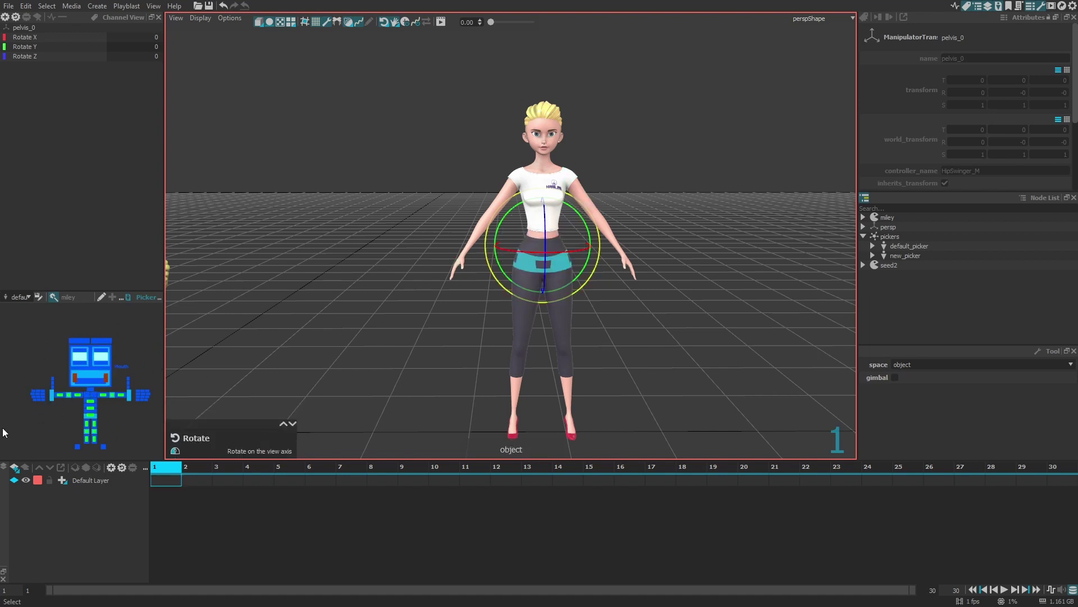
middle_drag(249, 383, 399, 355)
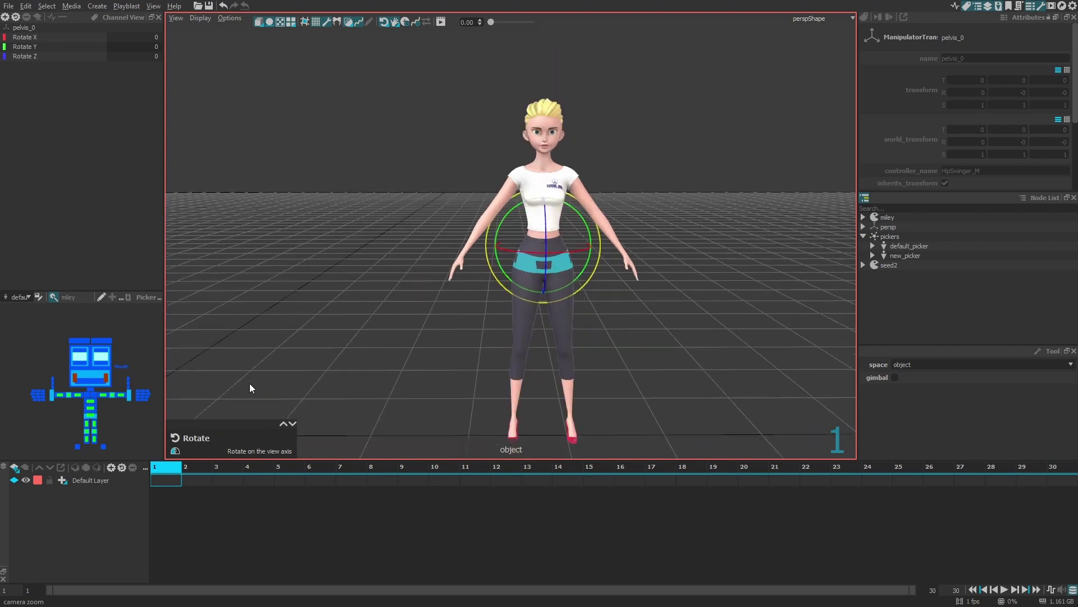
click(375, 332)
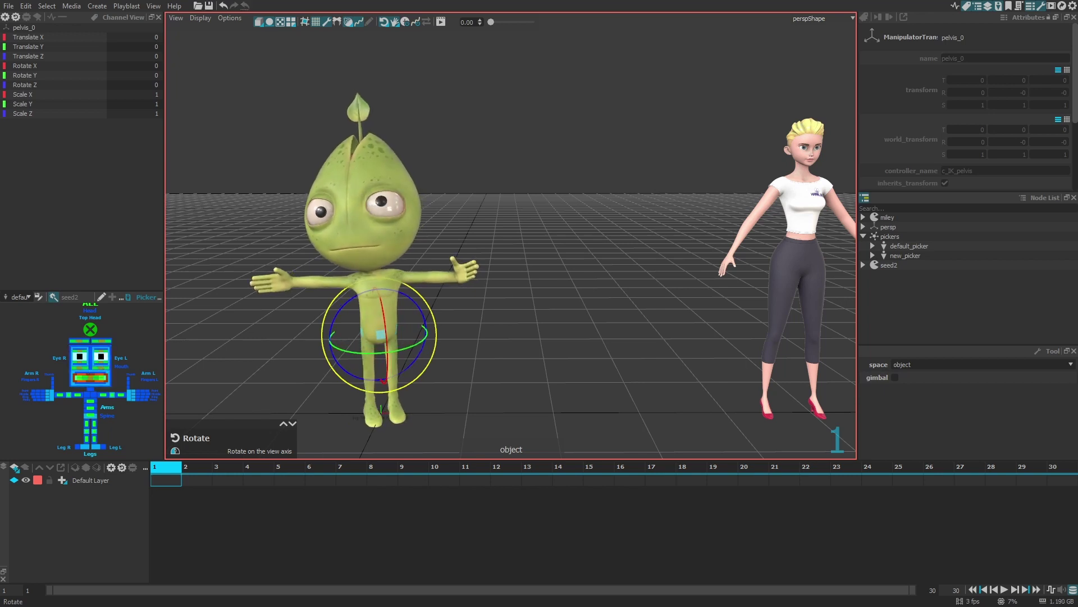
alt+middle_drag(598, 306, 338, 297)
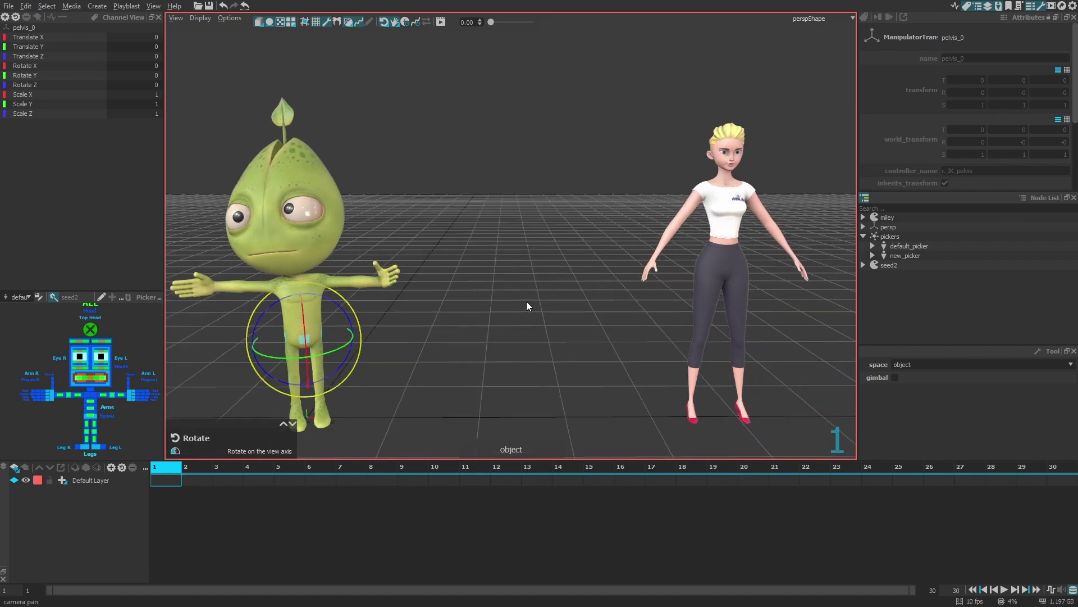
alt+right_drag(338, 297, 545, 257)
click(532, 262)
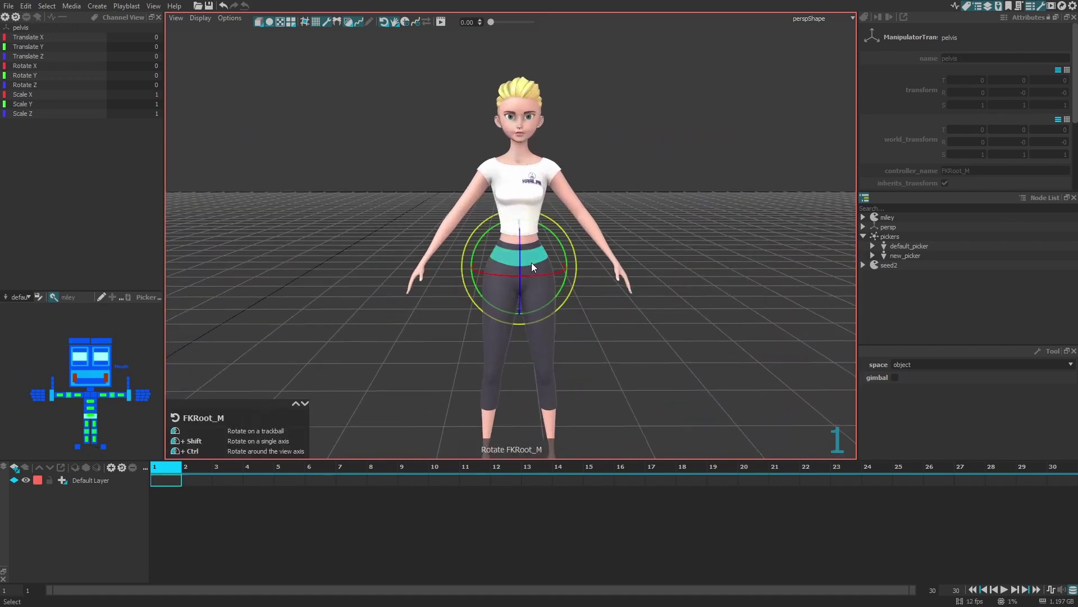
Step: Turn miley's head down to one side, then duplicate the picker panel and dock it right
drag(90, 366, 140, 390)
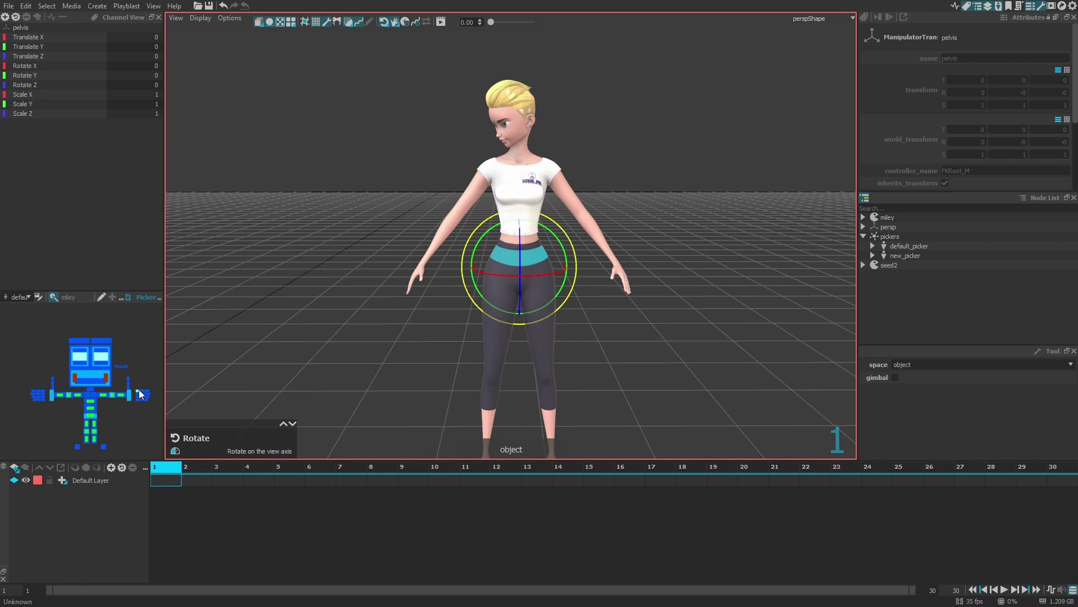
click(161, 302)
drag(140, 308, 1006, 399)
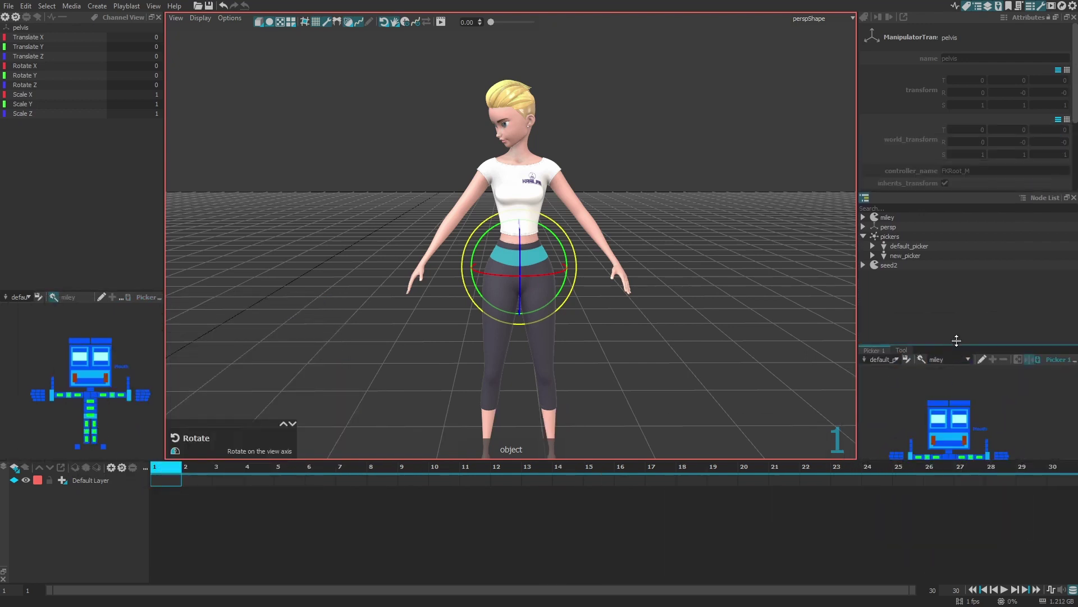
Step: Enlarge the docked Picker 1 pane, widen the side panels, and frame both characters
drag(956, 345, 955, 292)
drag(859, 334, 841, 333)
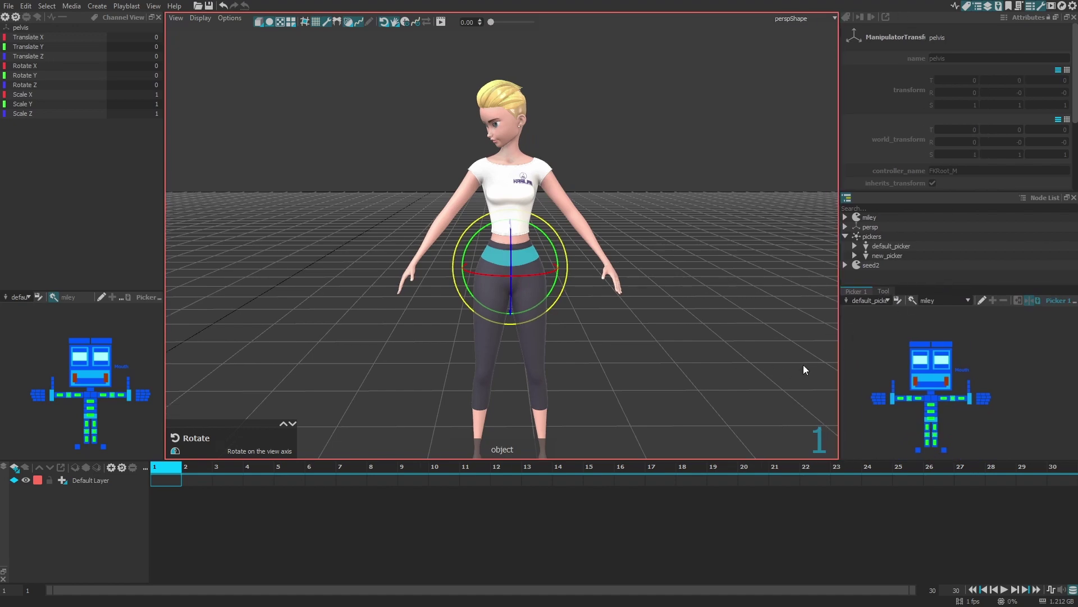
alt+drag(659, 355, 665, 355)
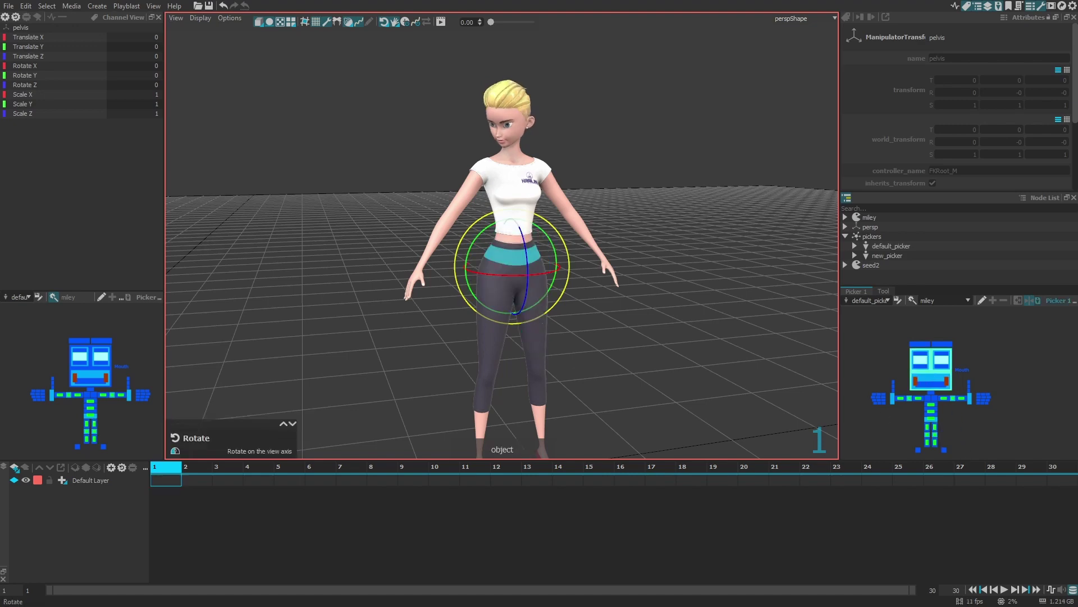
alt+right_drag(638, 392, 534, 397)
alt+middle_drag(534, 397, 638, 397)
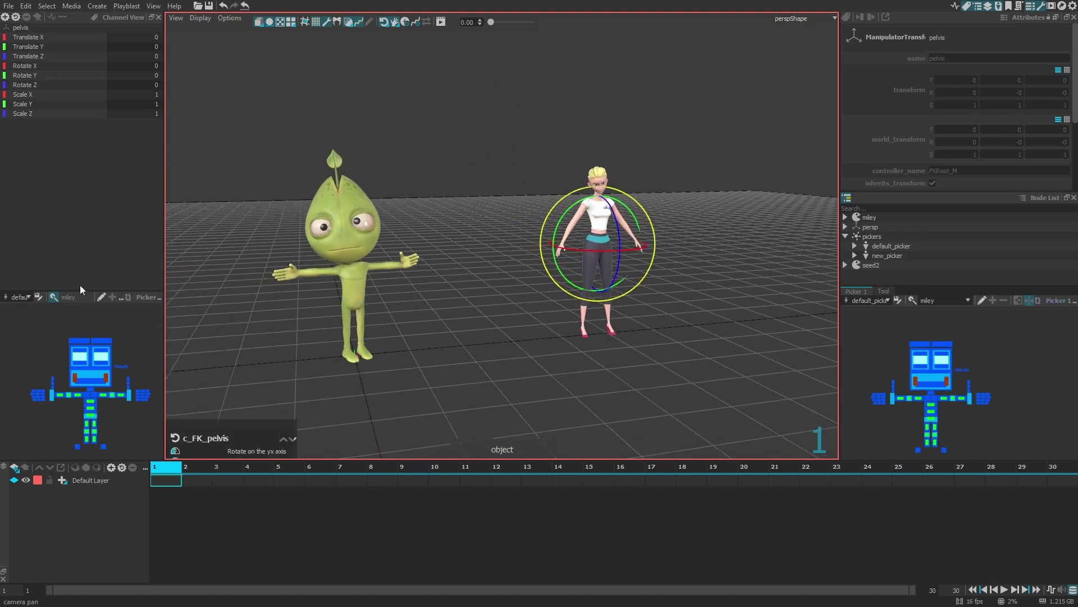
Step: Select seed2's lower spine control and keep seed2 as the first picker's character
click(349, 301)
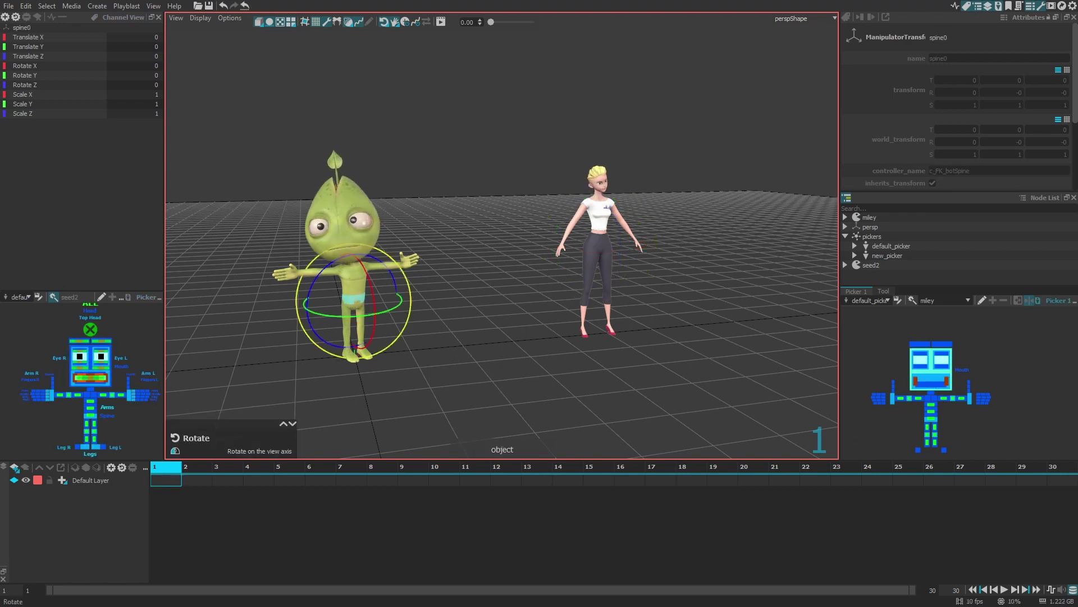
scroll(750, 378, up, 4)
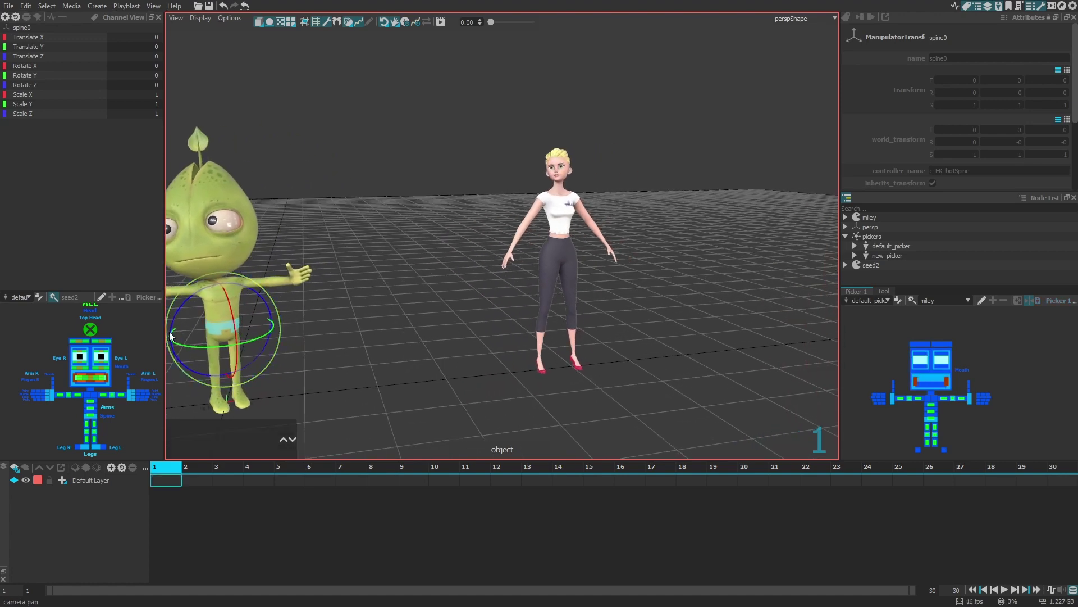
click(170, 336)
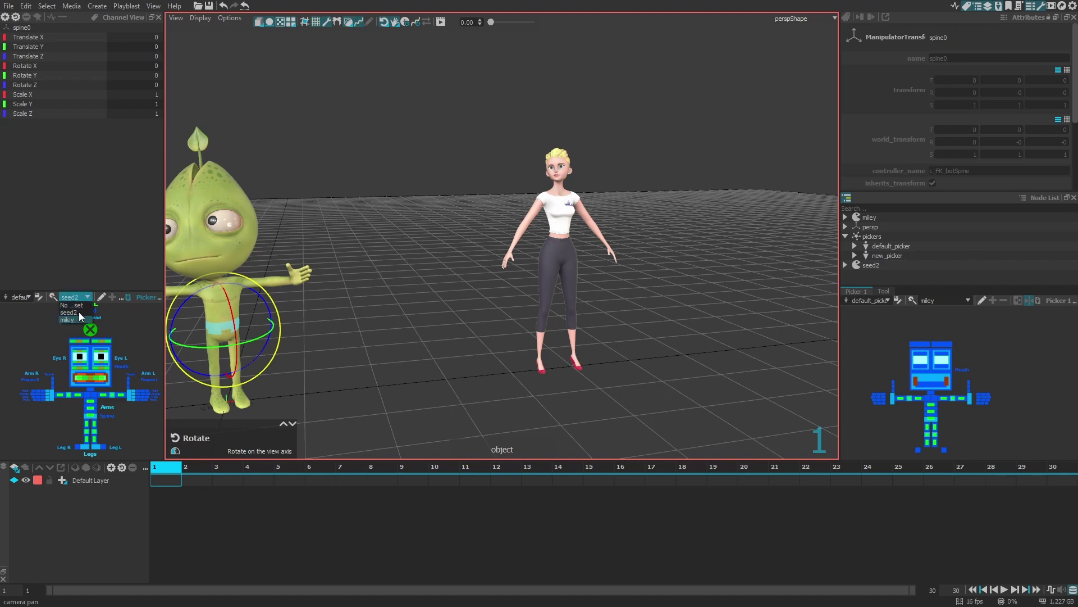
click(55, 298)
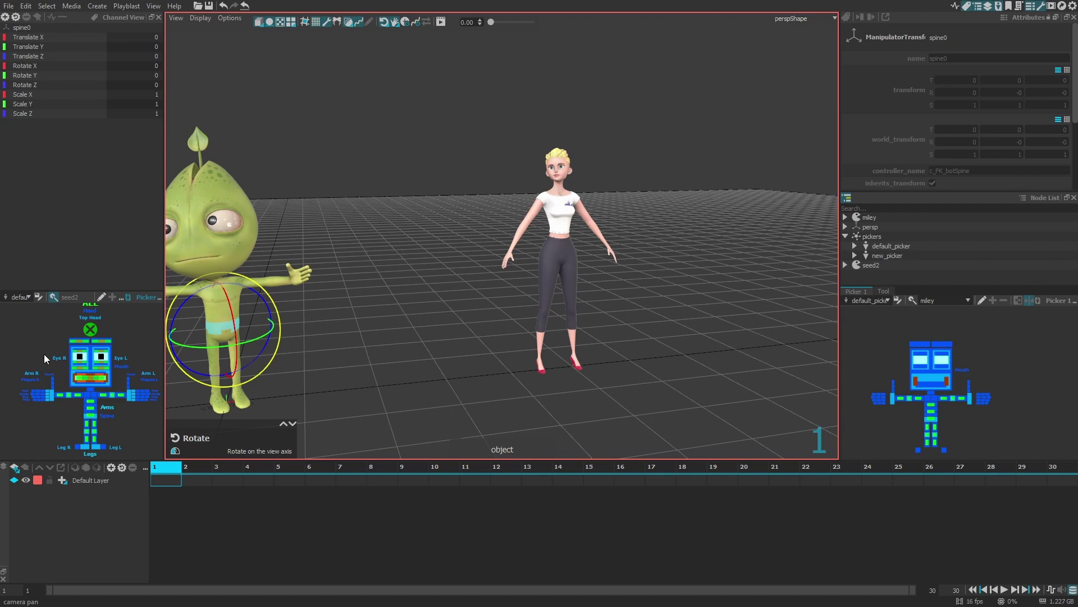